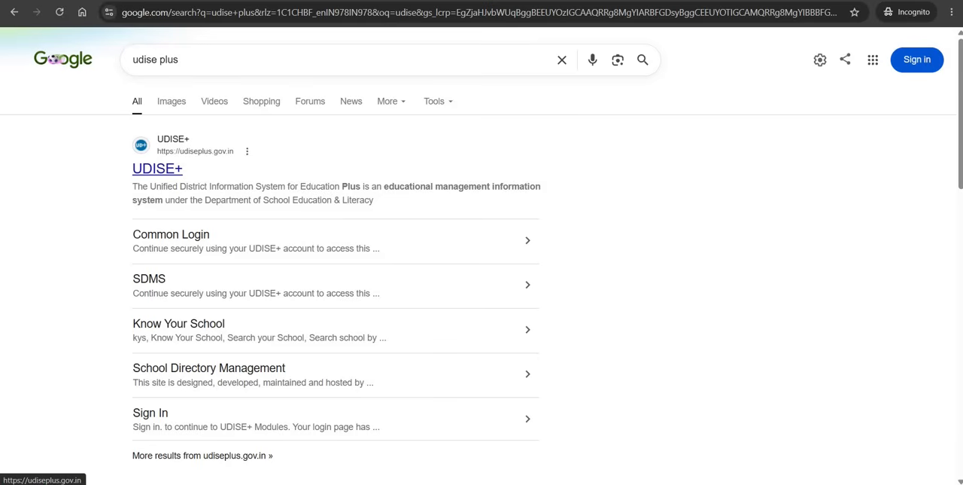
Step: Open the UDISE+ portal, choose WEST BENGAL for login, and sign in to the Students Module
left_click(162, 170)
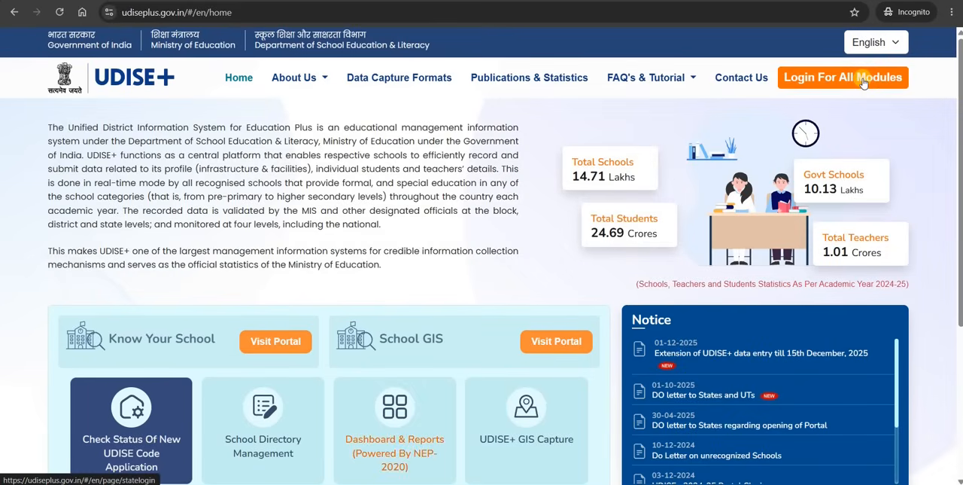
left_click(864, 83)
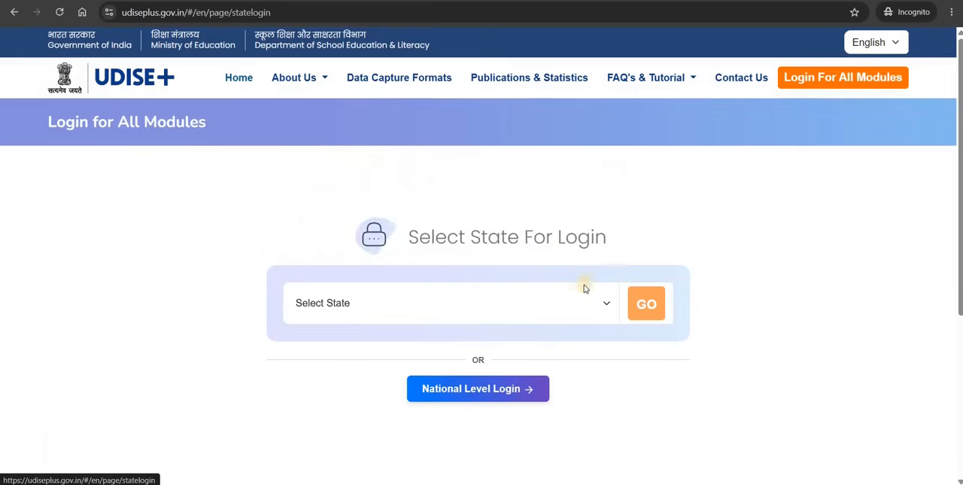
left_click(572, 303)
scroll(502, 243, "down", 5)
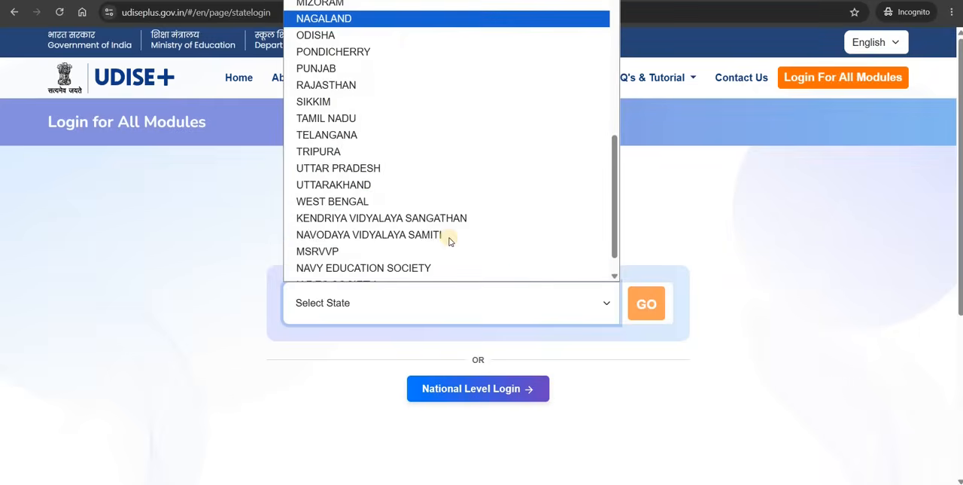
left_click(359, 173)
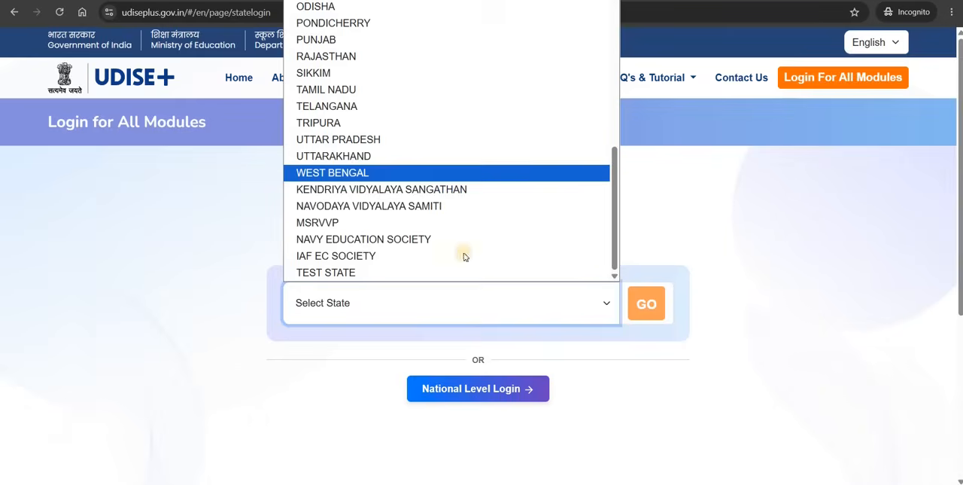
left_click(632, 302)
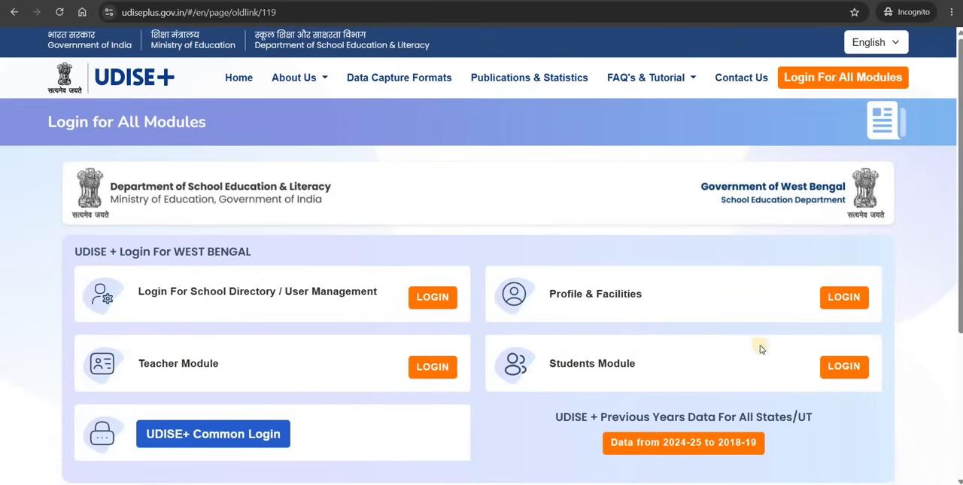
left_click(836, 369)
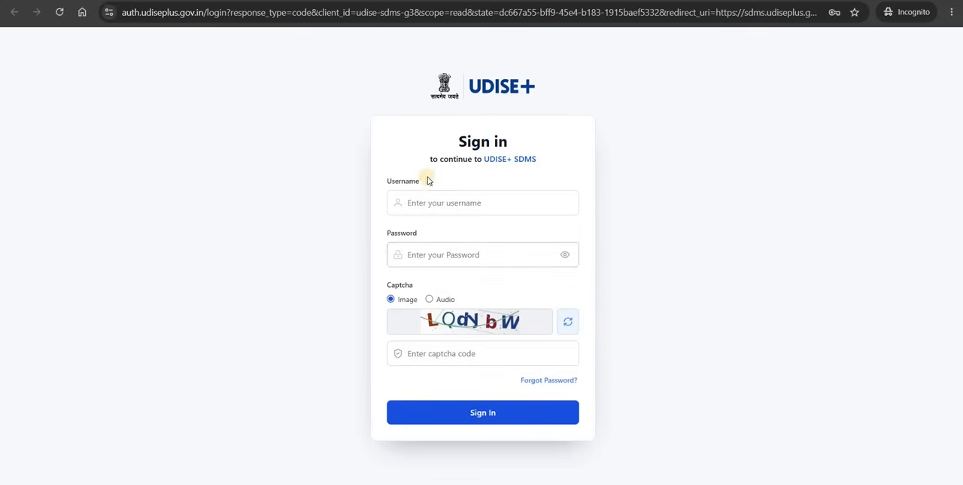
left_click(468, 413)
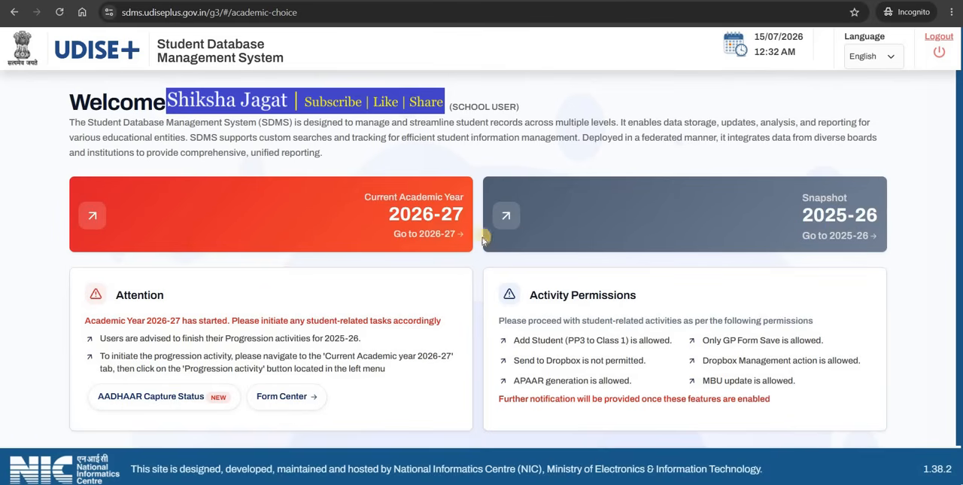
Step: Enter the current academic year 2026-27 and close the transition and school information notices
left_click(419, 229)
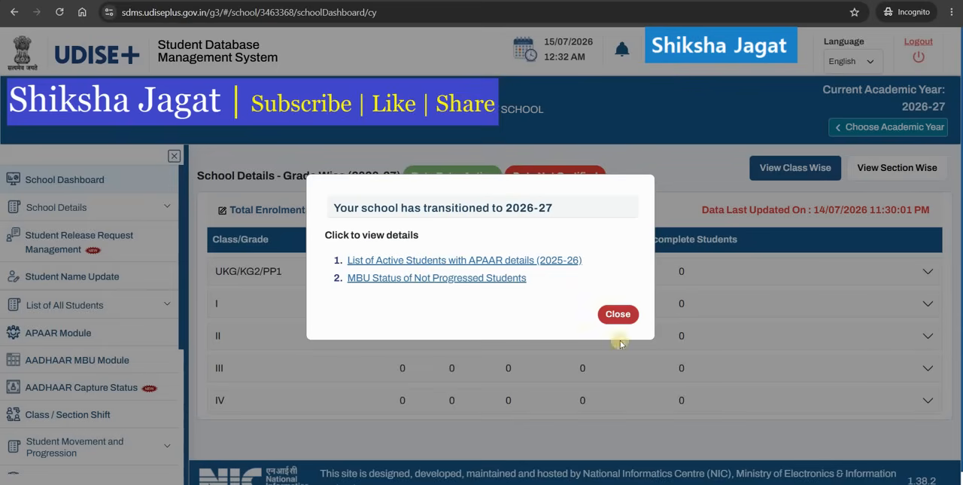
left_click(273, 303)
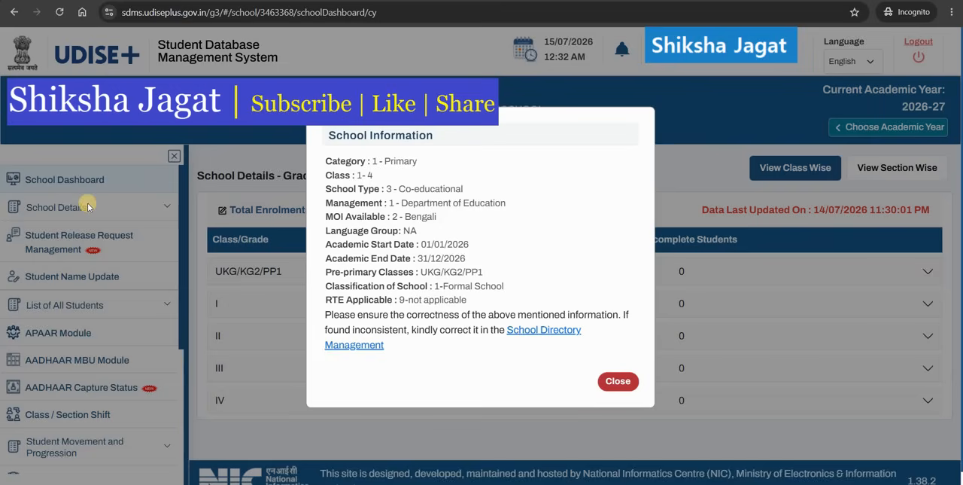
left_click(619, 385)
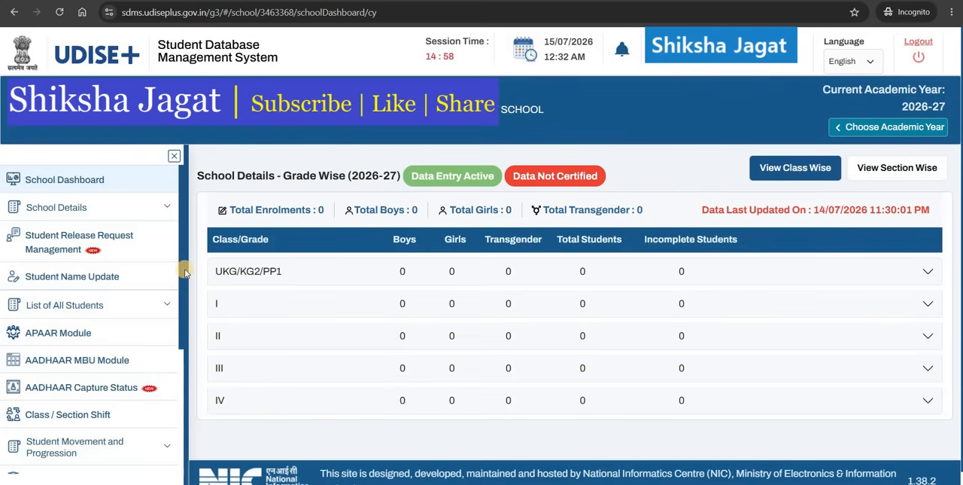
Step: Open Progression Activity under Student Movement and Progression
scroll(185, 272, "down", 1)
scroll(134, 249, "up", 1)
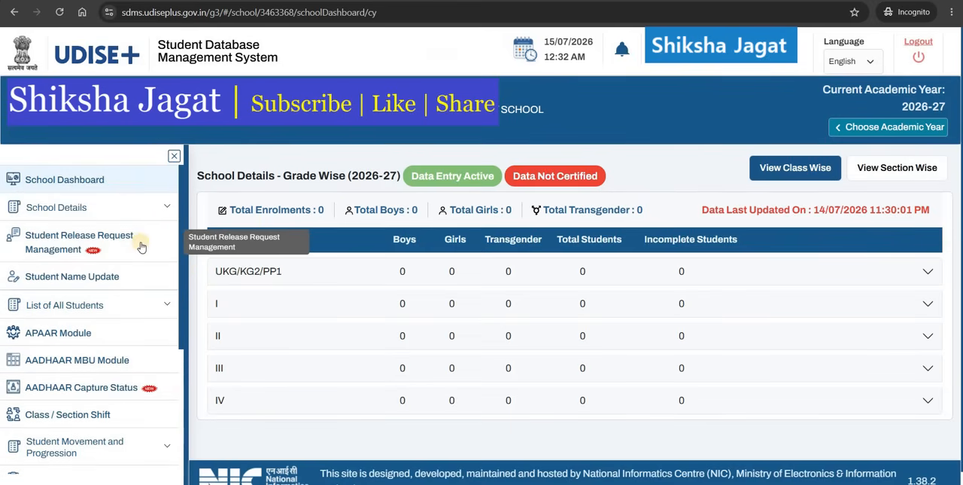
scroll(141, 246, "down", 3)
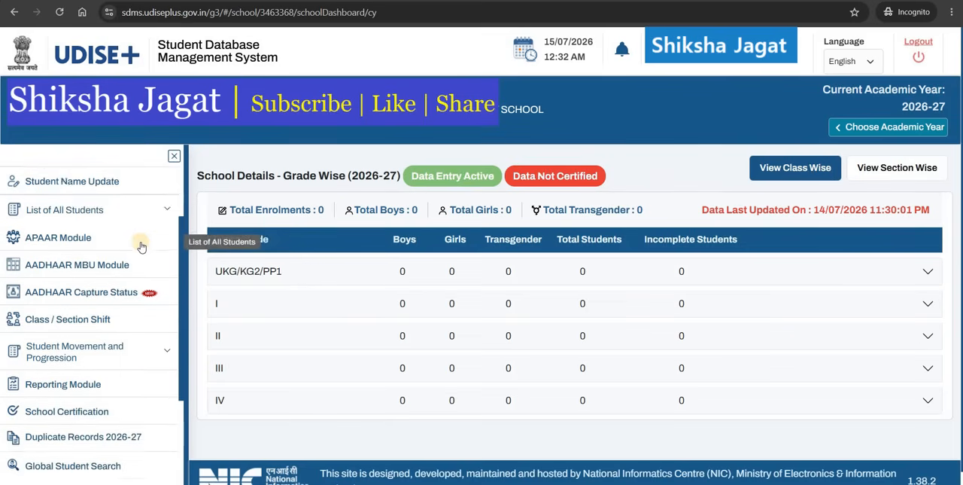
scroll(141, 246, "down", 2)
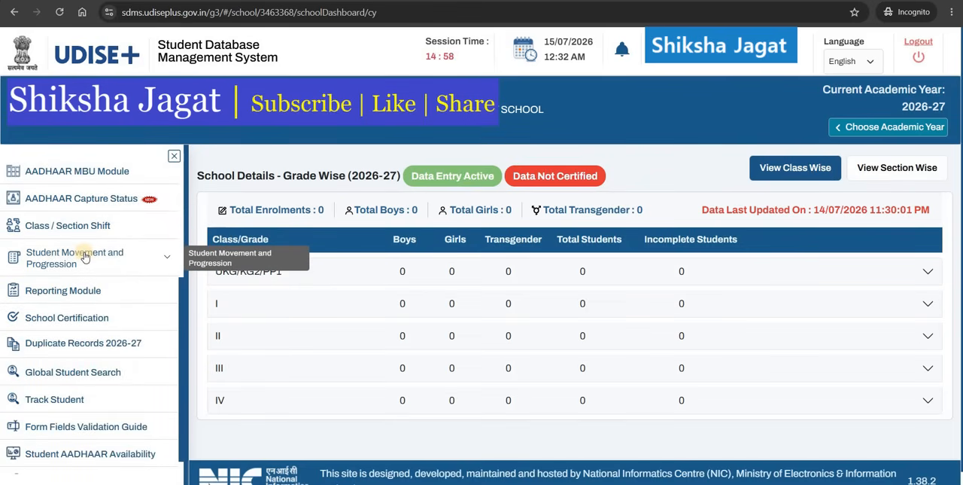
left_click(167, 262)
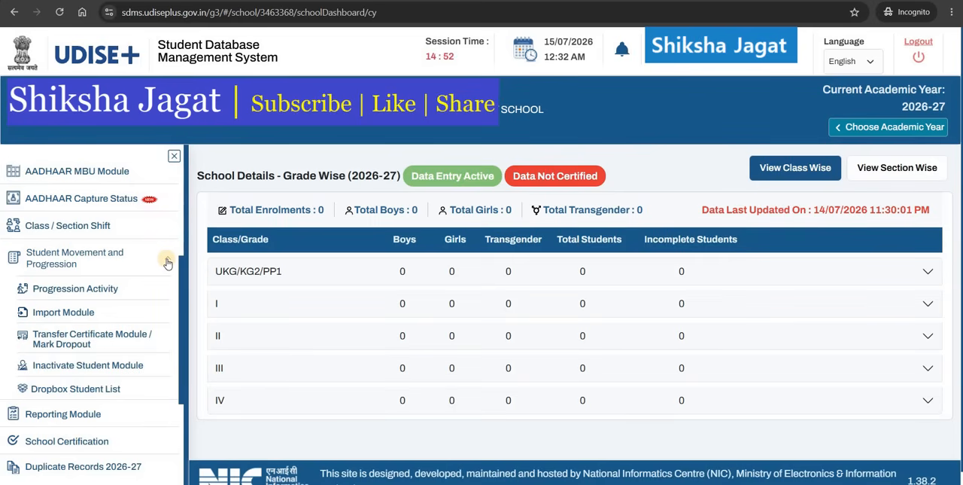
left_click(104, 291)
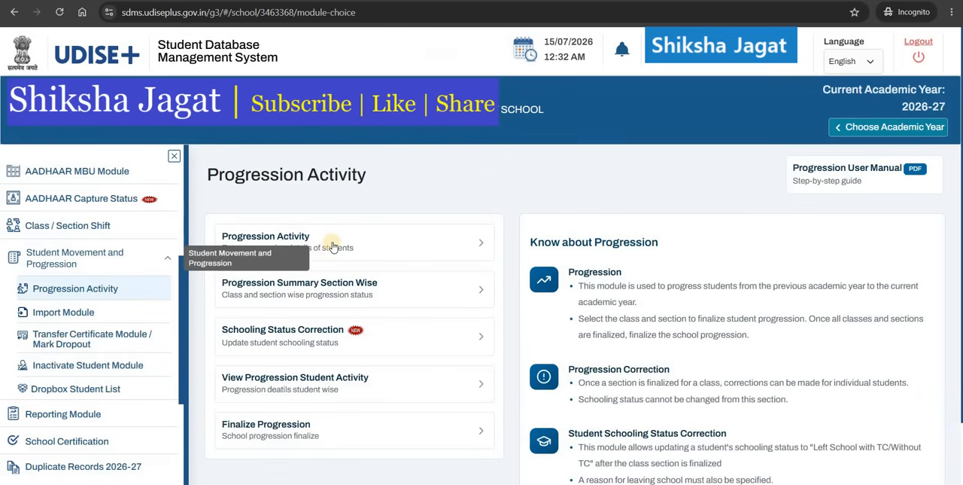
left_click(333, 245)
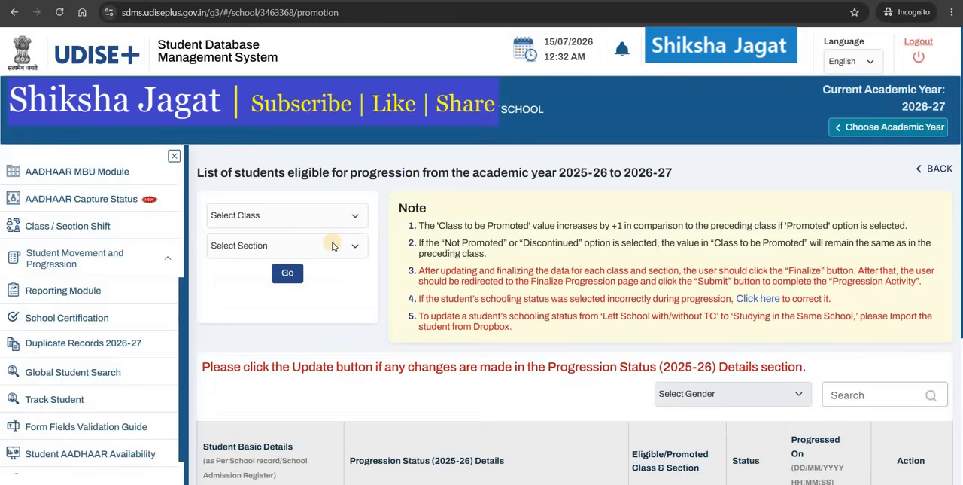
Step: Load the progression student list for class UKG/KG2/PP1, section A
left_click(325, 218)
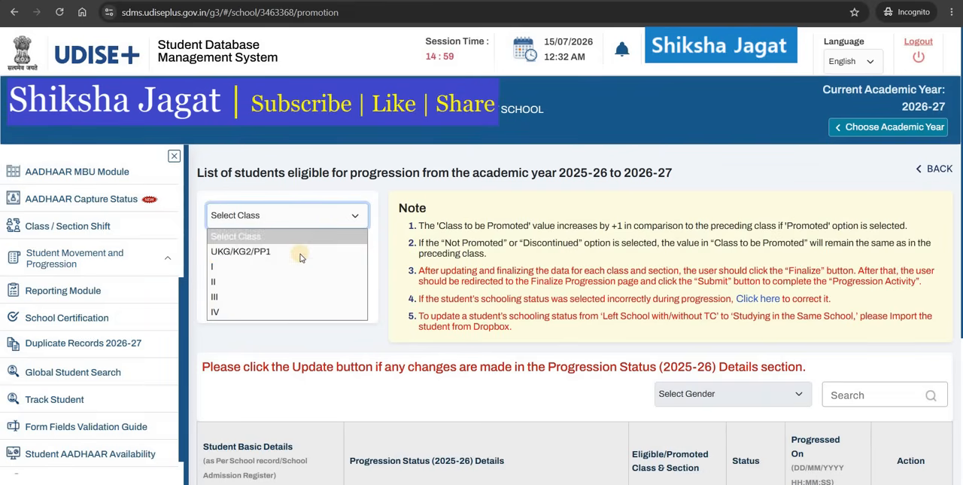
left_click(299, 253)
left_click(285, 247)
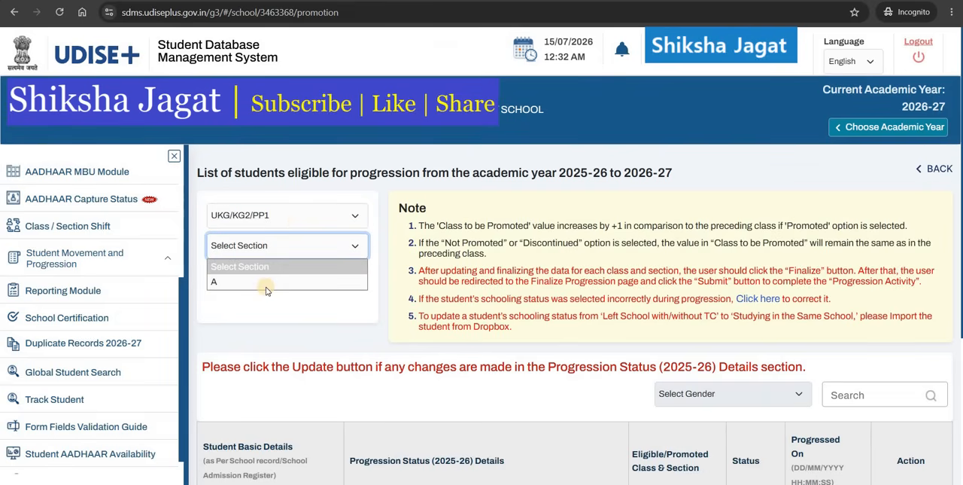
left_click(264, 284)
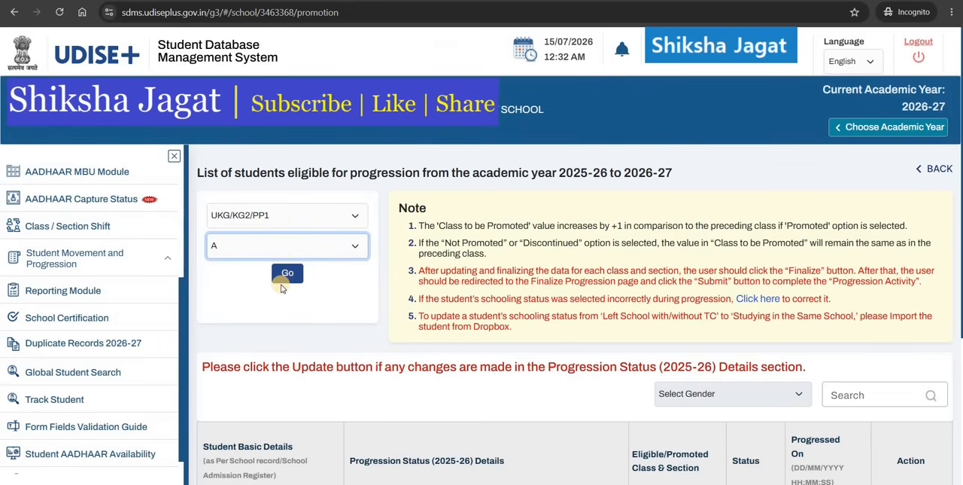
left_click(285, 276)
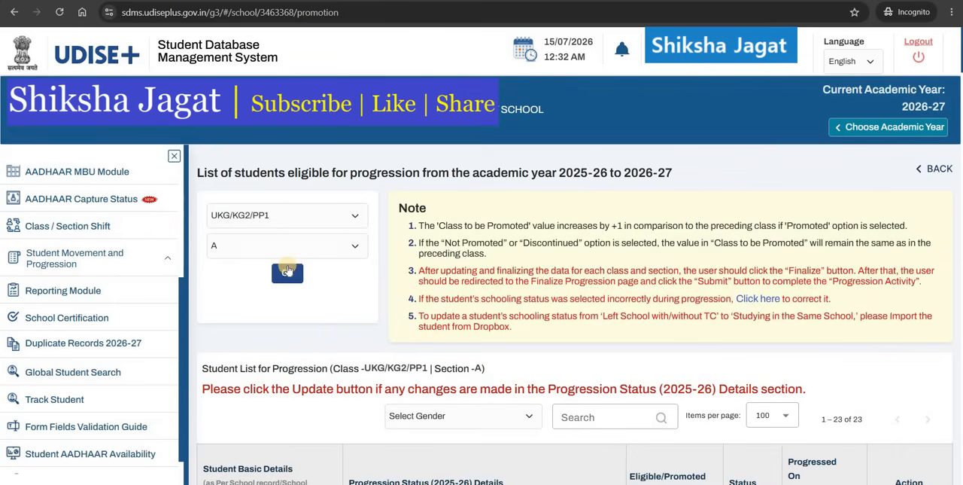
Step: Set the first student's progression status to Promoted/Passed and promoted section to A
scroll(322, 340, "down", 3)
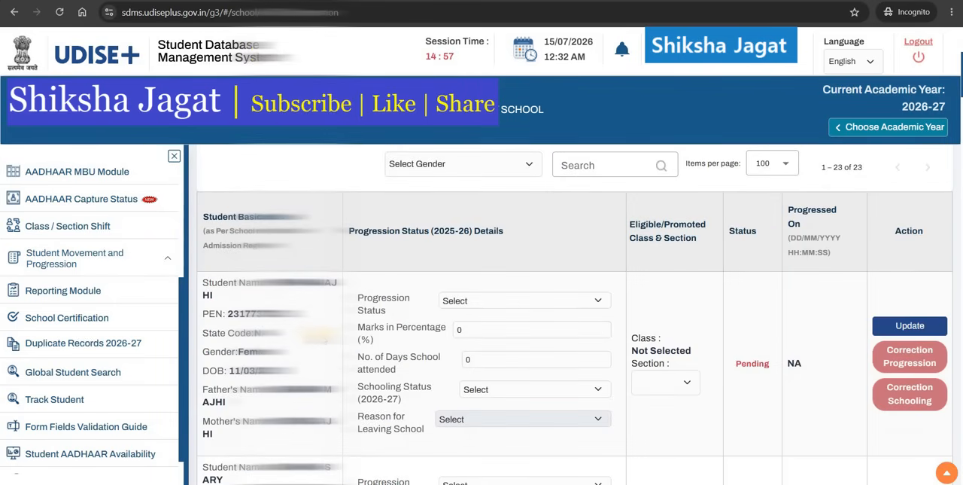
scroll(575, 315, "down", 2)
scroll(575, 315, "up", 2)
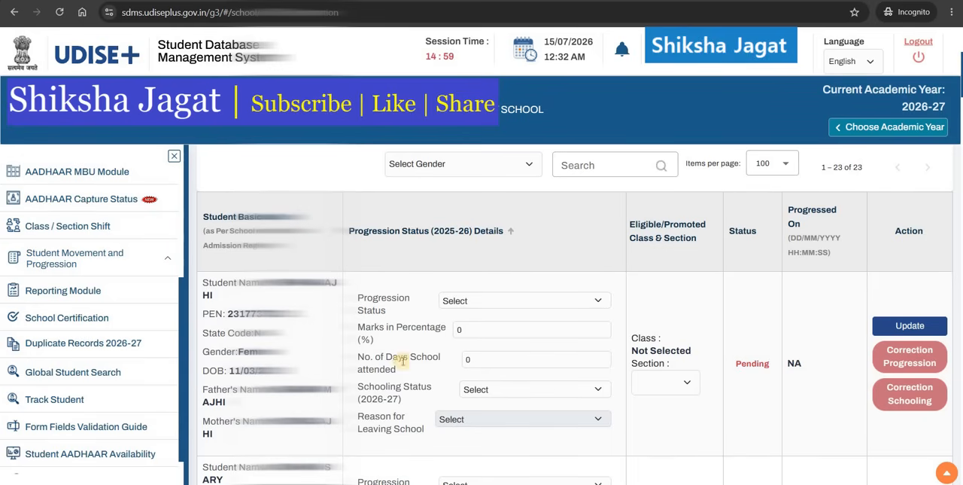
left_click(457, 302)
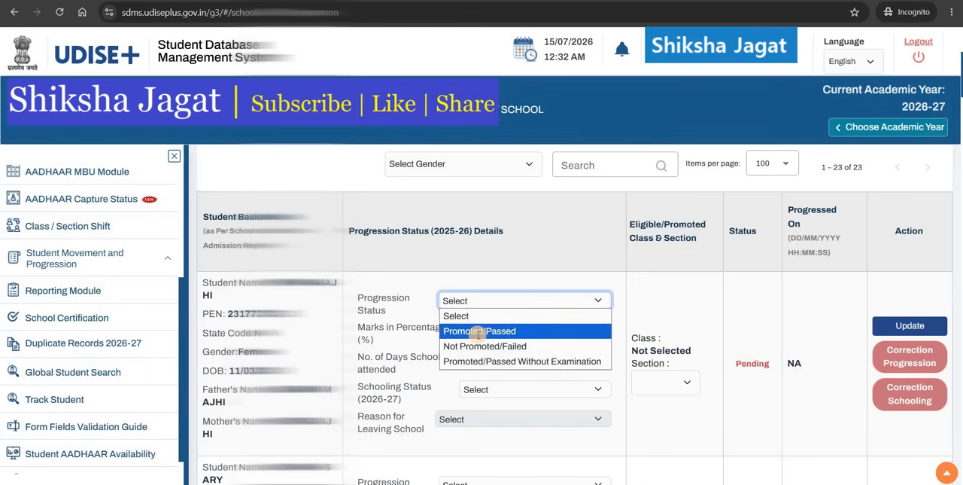
left_click(478, 331)
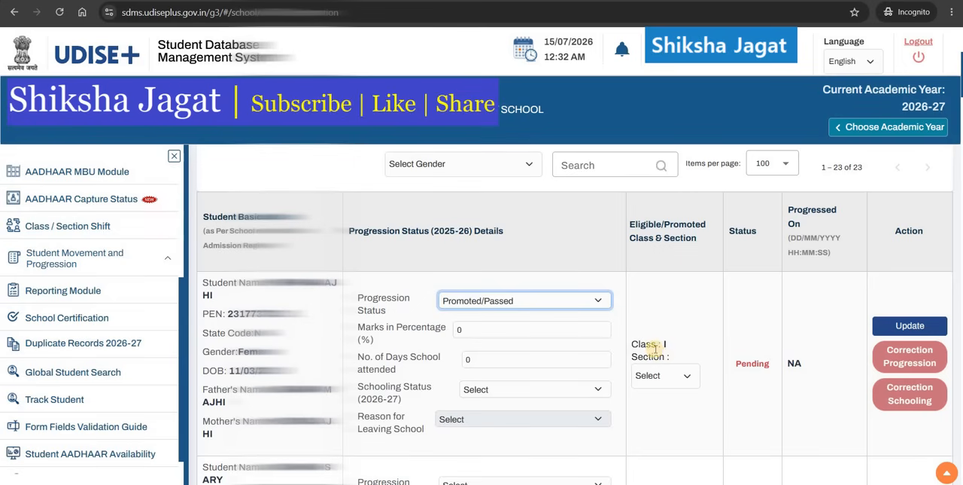
left_click(662, 374)
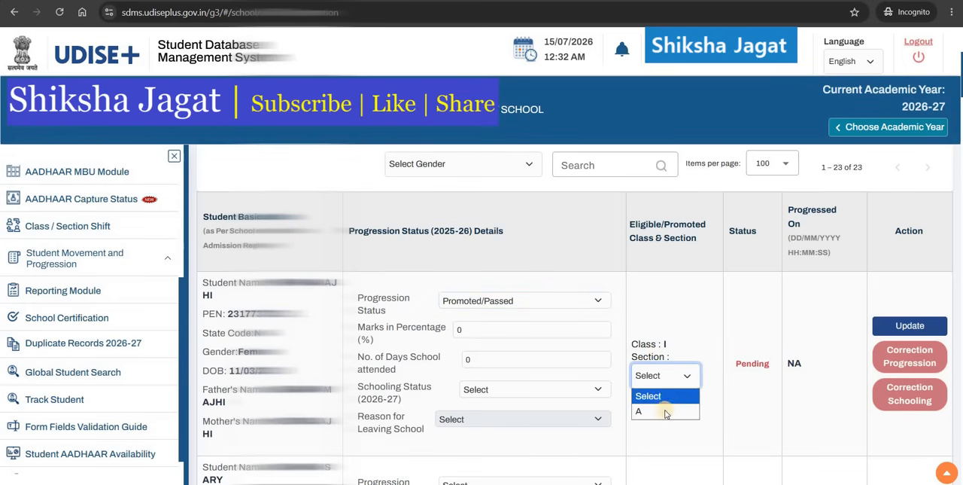
left_click(666, 411)
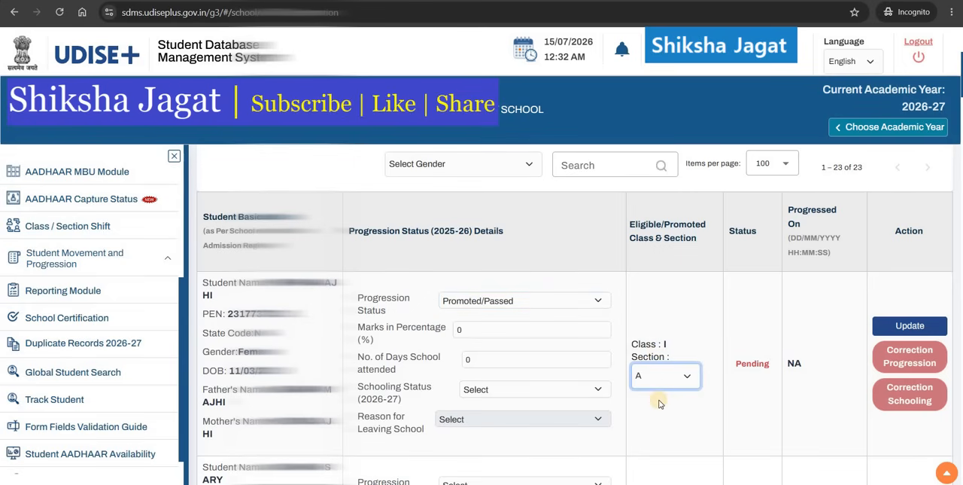
Step: Enter 82 as the marks percentage and 256 as the number of days attended
left_click(467, 334)
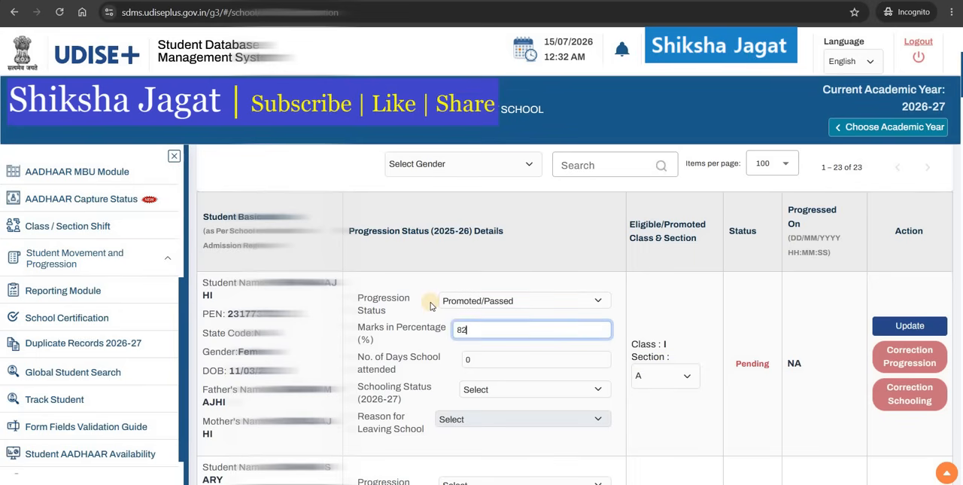
key("Tab")
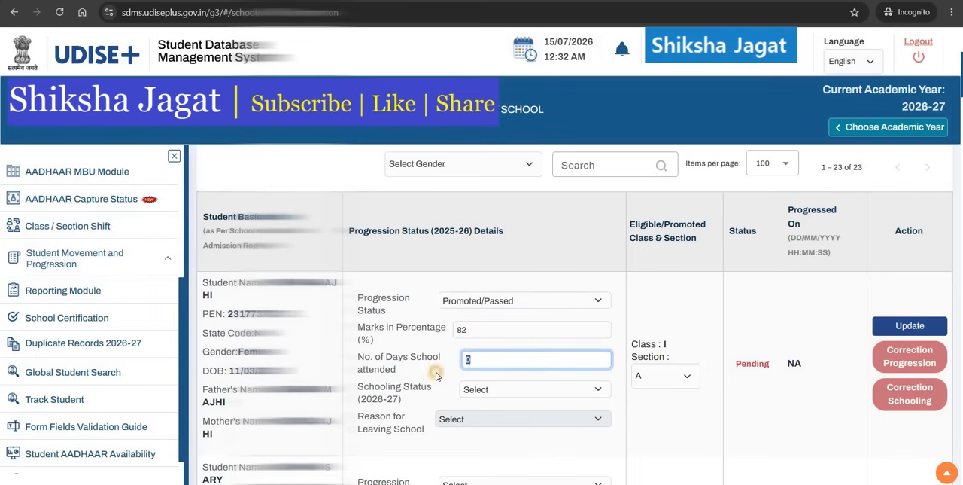
type("256")
Step: Set schooling status to Studying in Same School, reselect section A, and update the student's record
left_click(499, 391)
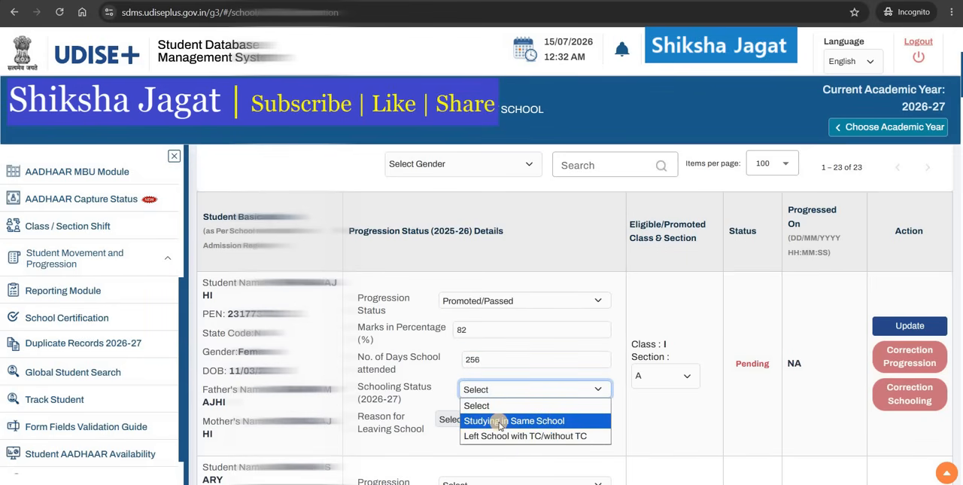
left_click(500, 423)
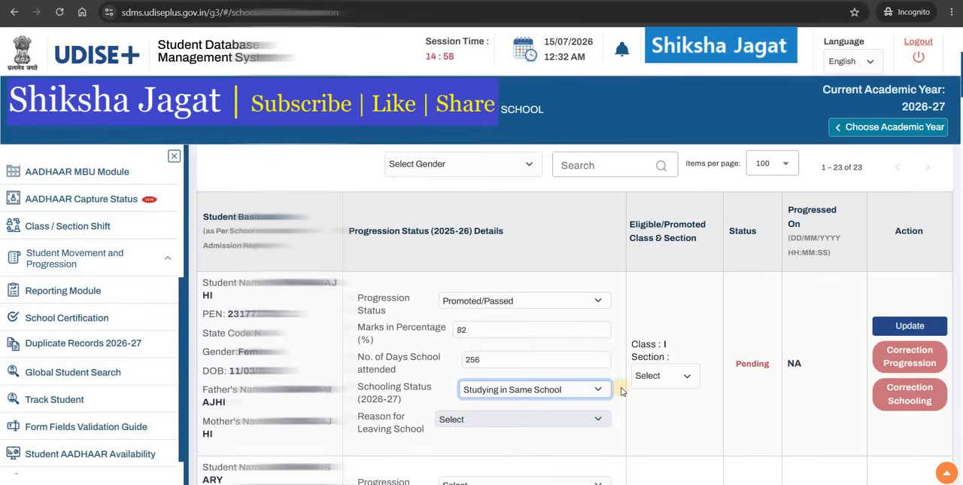
left_click(663, 378)
left_click(663, 411)
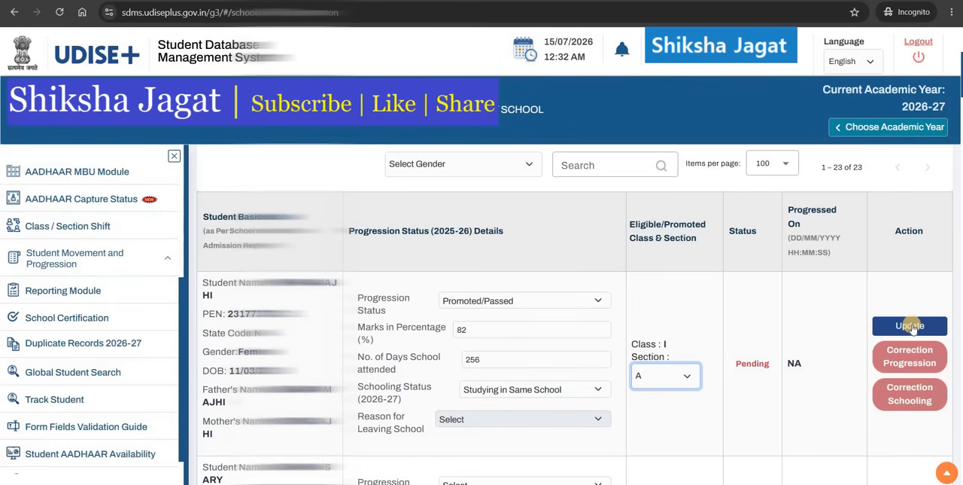
left_click(910, 325)
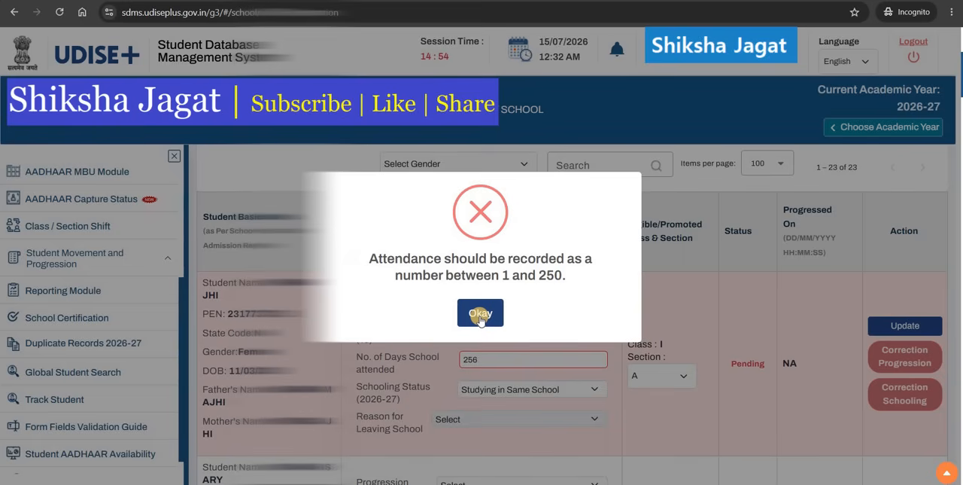
Step: Change the days attended to 239 and update the student's record again
left_click(480, 314)
left_click(472, 360)
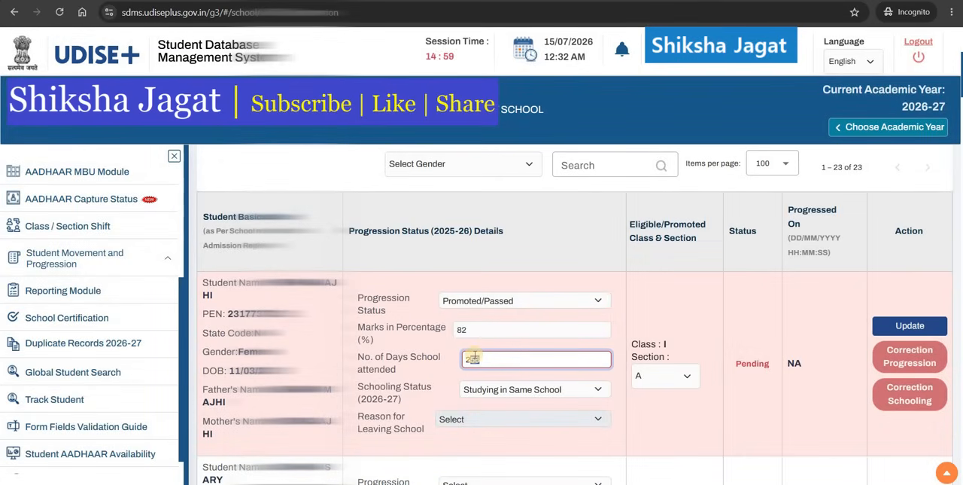
type("3")
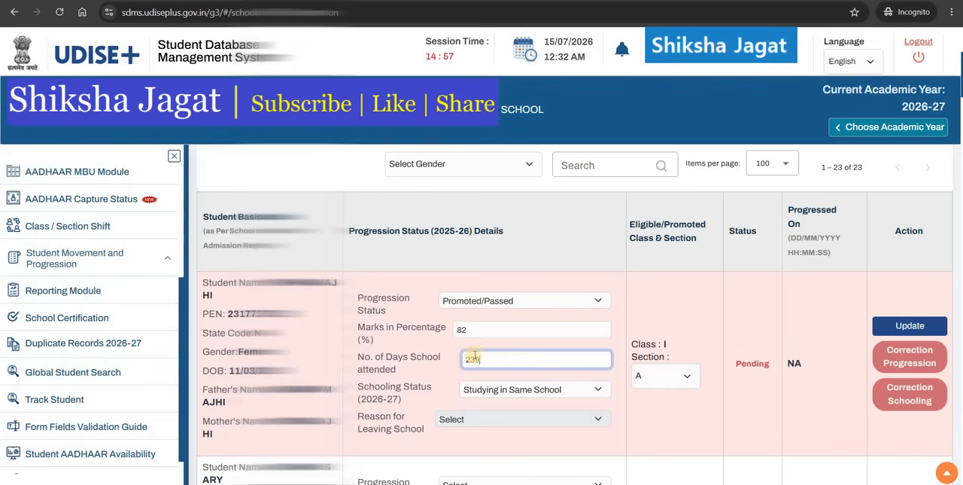
type("9")
left_click(888, 325)
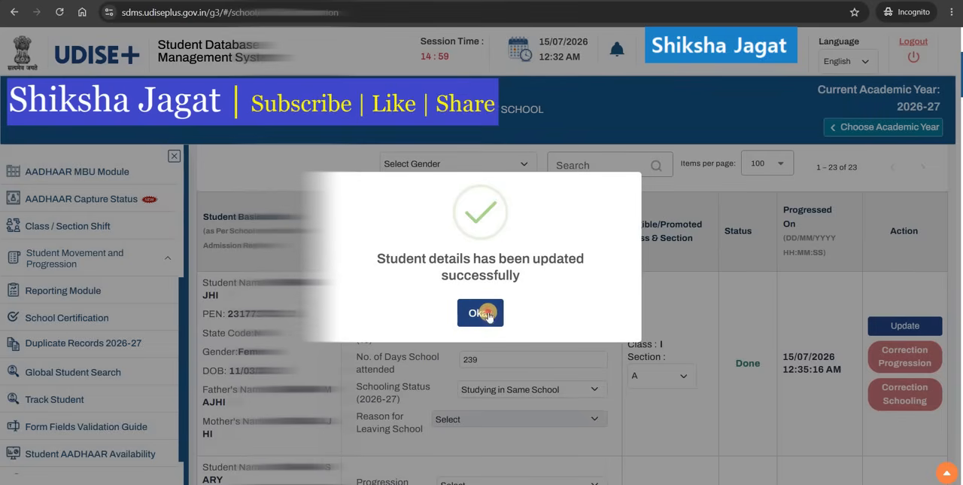
Step: Dismiss the success message and set the second student's progression status to Not Promoted/Failed
left_click(487, 314)
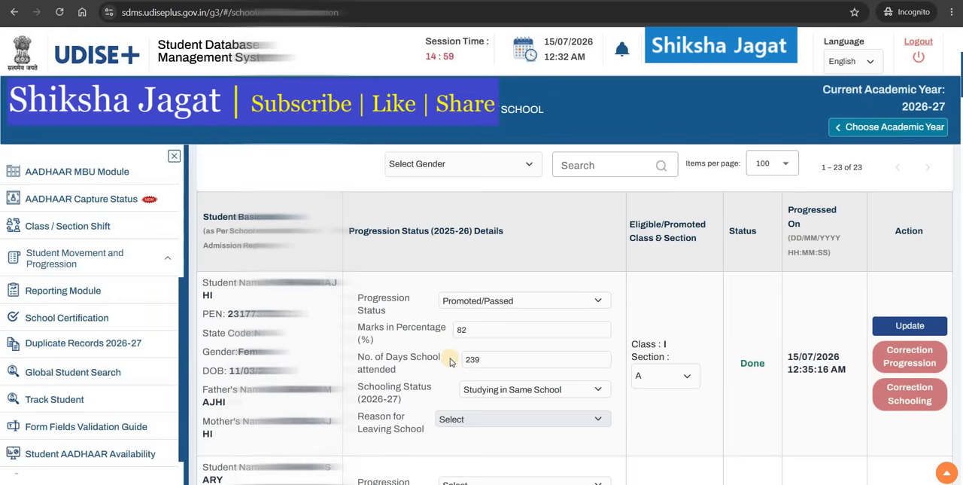
scroll(449, 362, "down", 3)
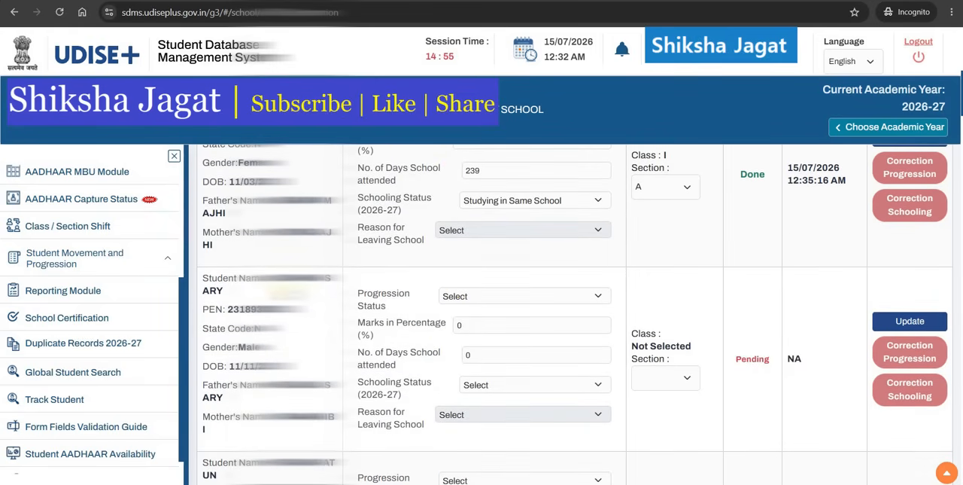
left_click(474, 295)
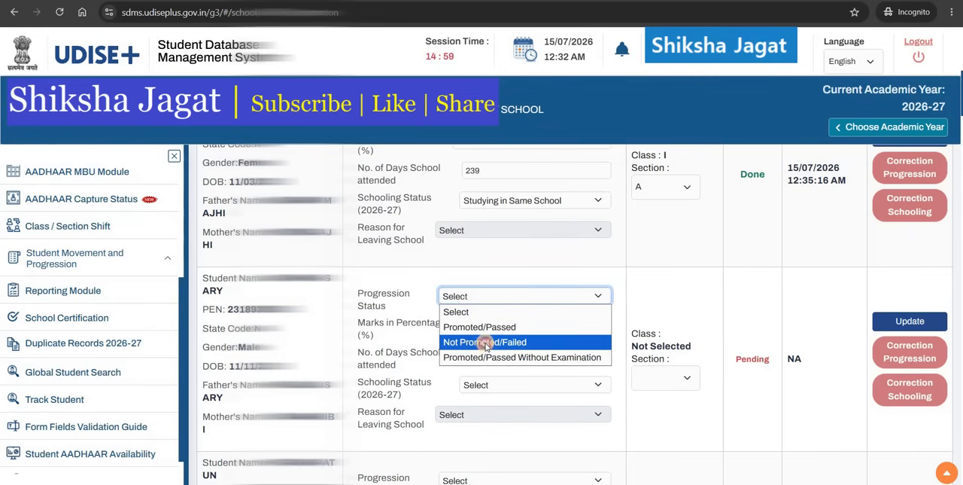
left_click(486, 343)
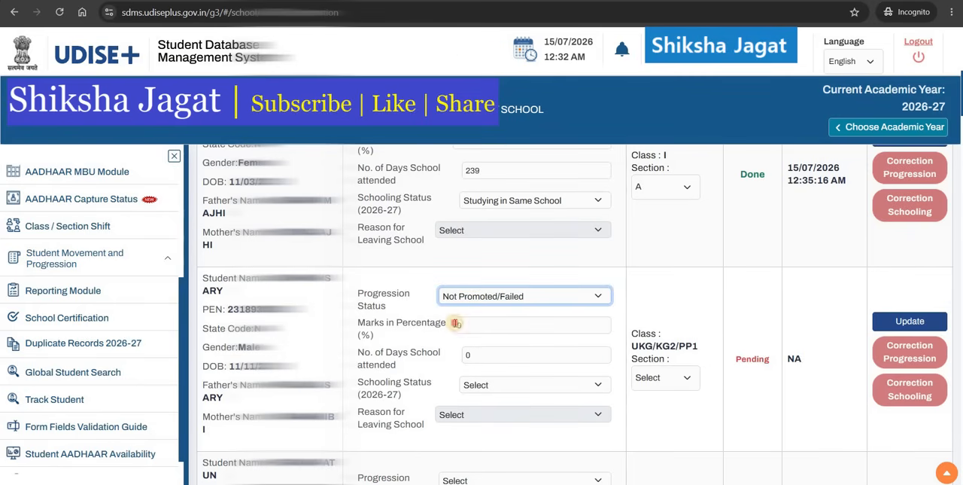
Step: Enter 20 as the second student's marks percentage and 124 as the days attended
left_click(456, 324)
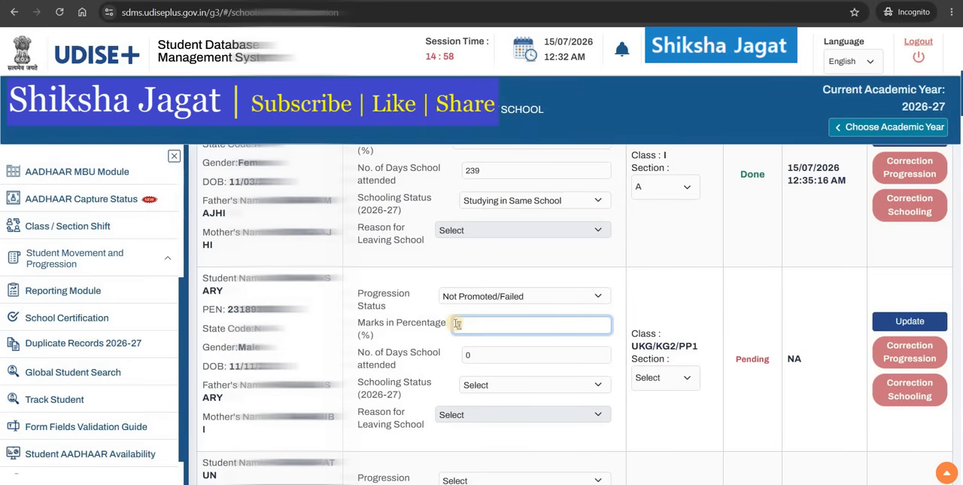
type("20")
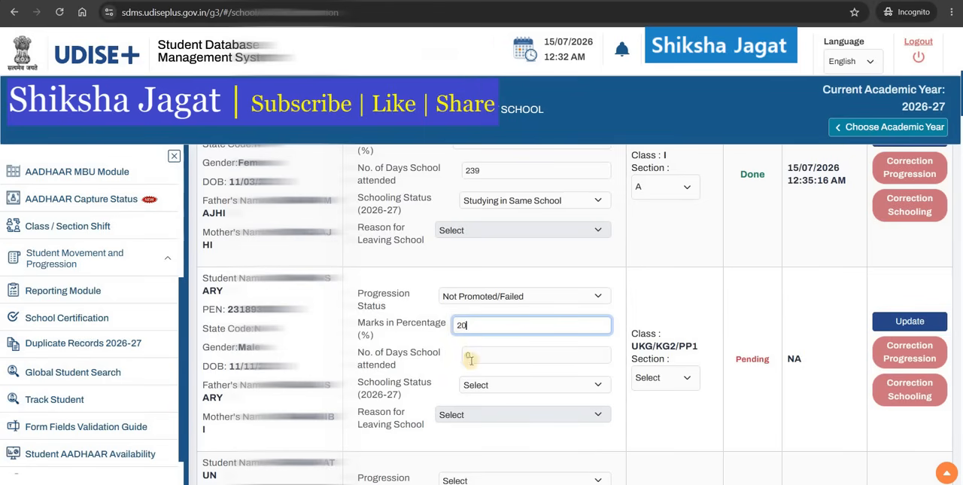
key("Tab")
type("12")
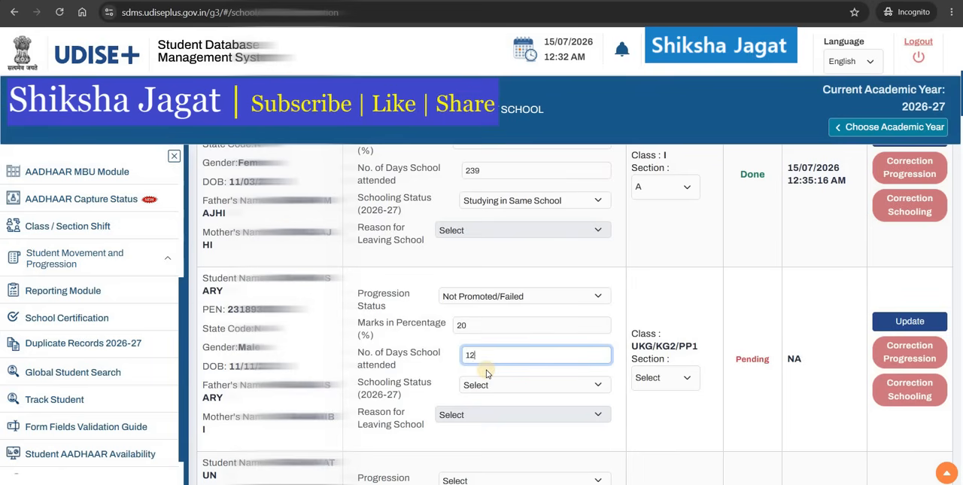
type("4")
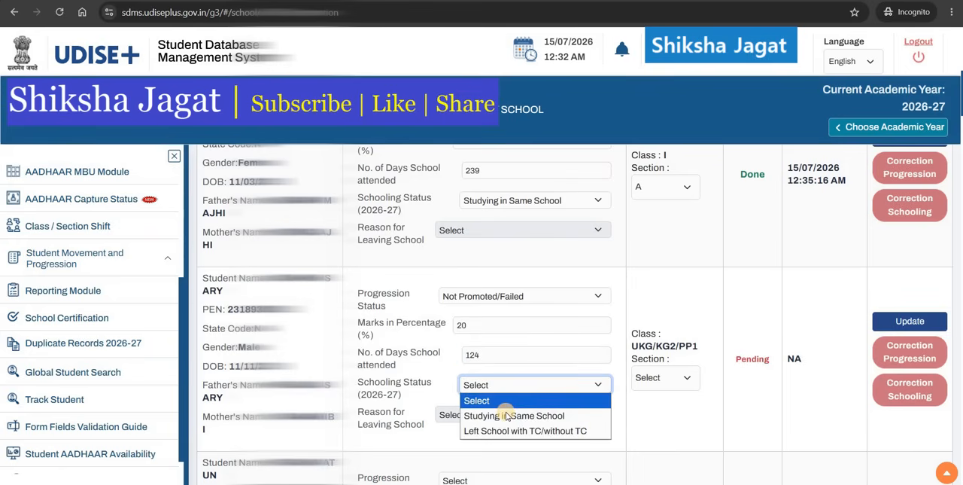
Step: Set schooling status to Studying in Same School and section A, then update and confirm the second student's record
left_click(503, 385)
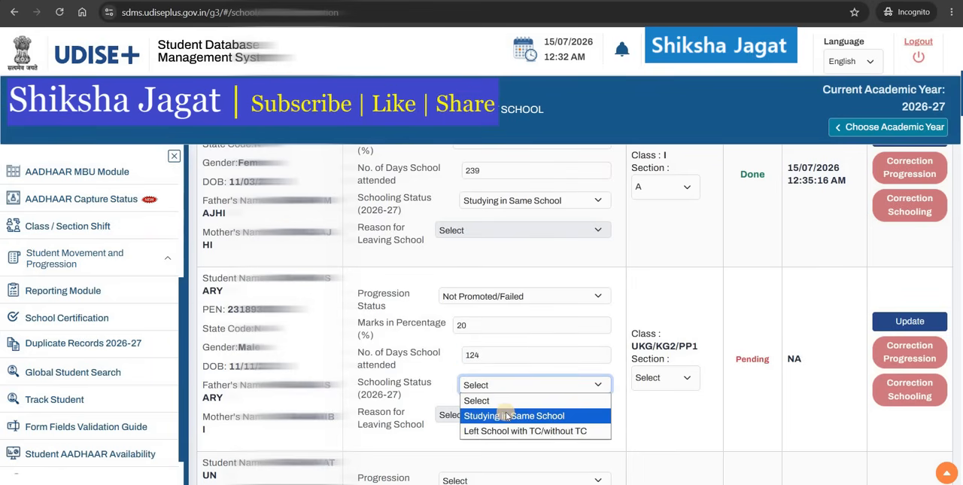
left_click(506, 415)
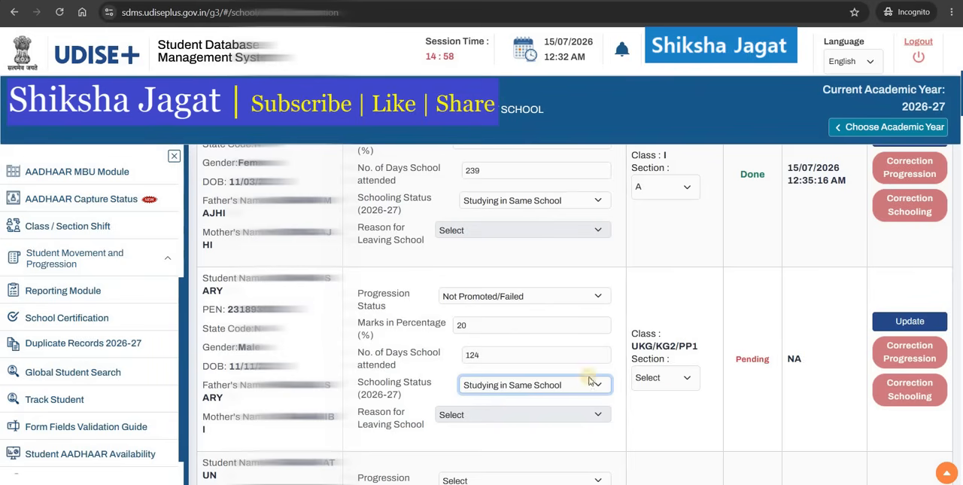
left_click(673, 378)
left_click(673, 412)
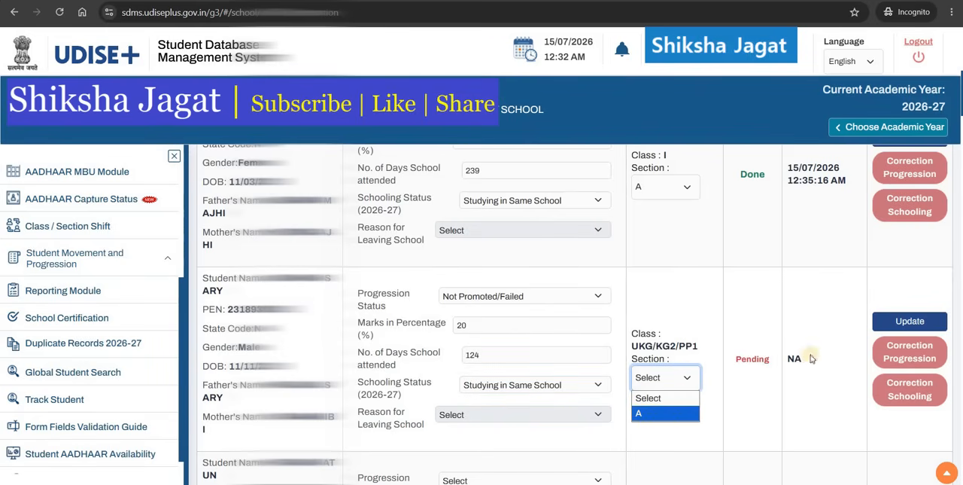
left_click(910, 320)
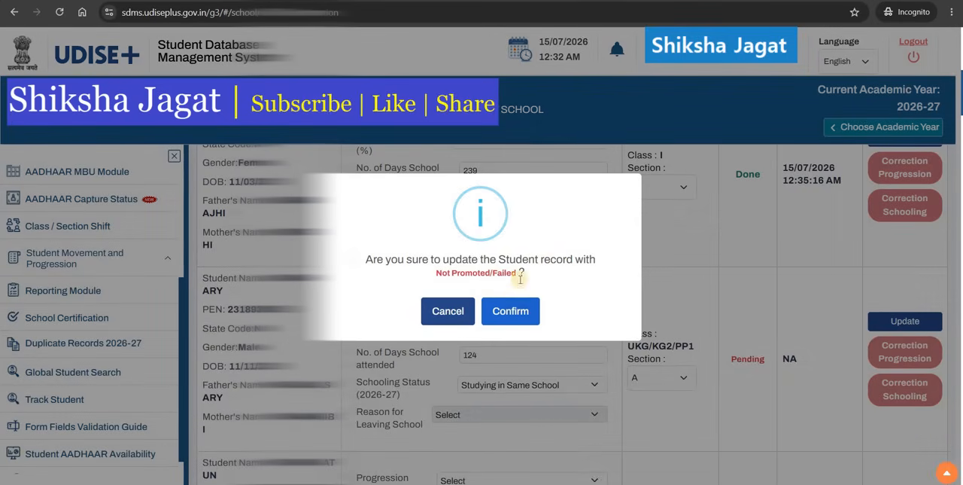
left_click(513, 313)
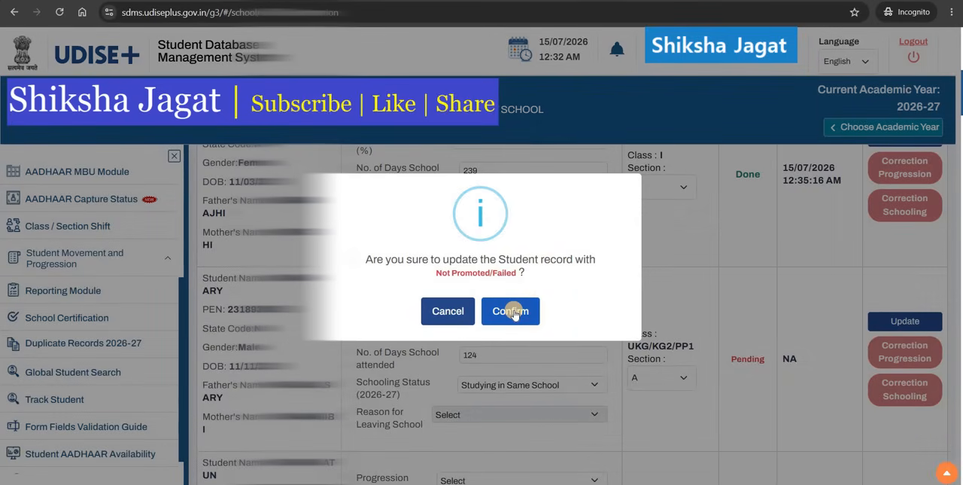
left_click(512, 313)
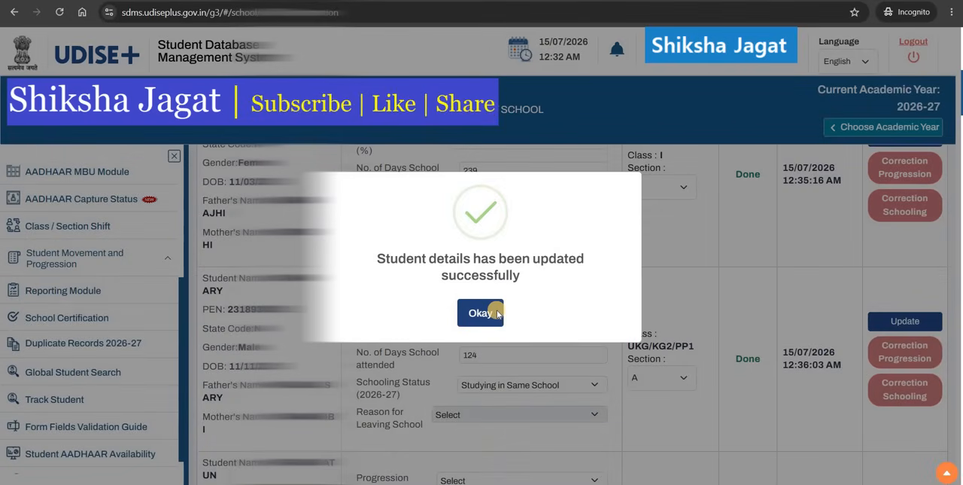
left_click(497, 313)
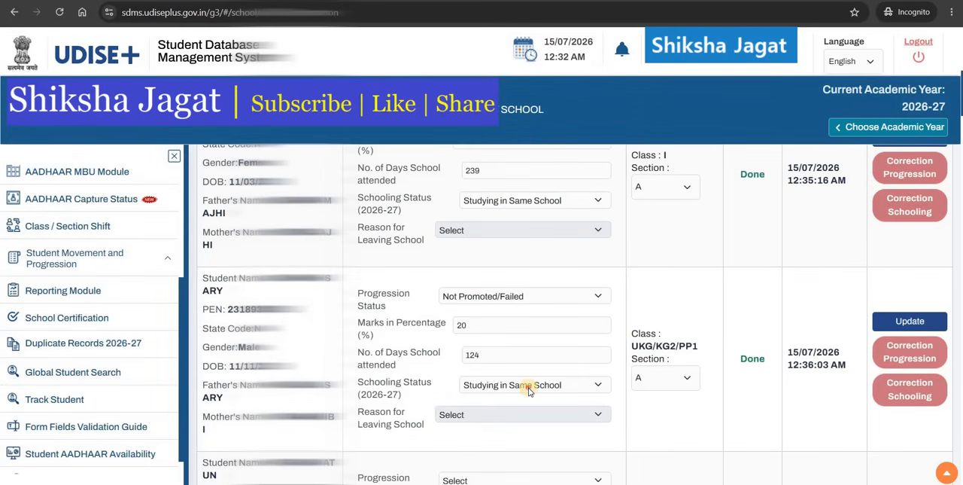
Step: Change the second student's progression status to Promoted/Passed Without Examination, pick section A, and update the record
left_click(529, 387)
left_click(505, 303)
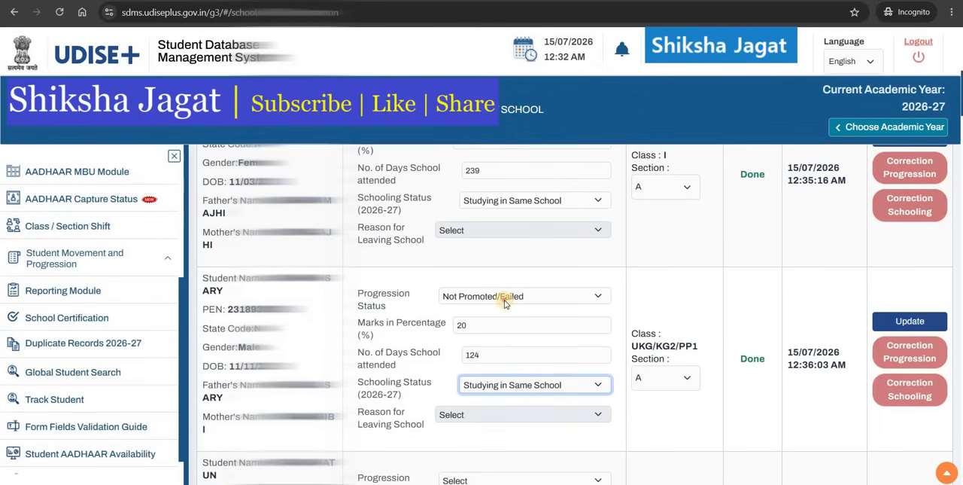
left_click(505, 301)
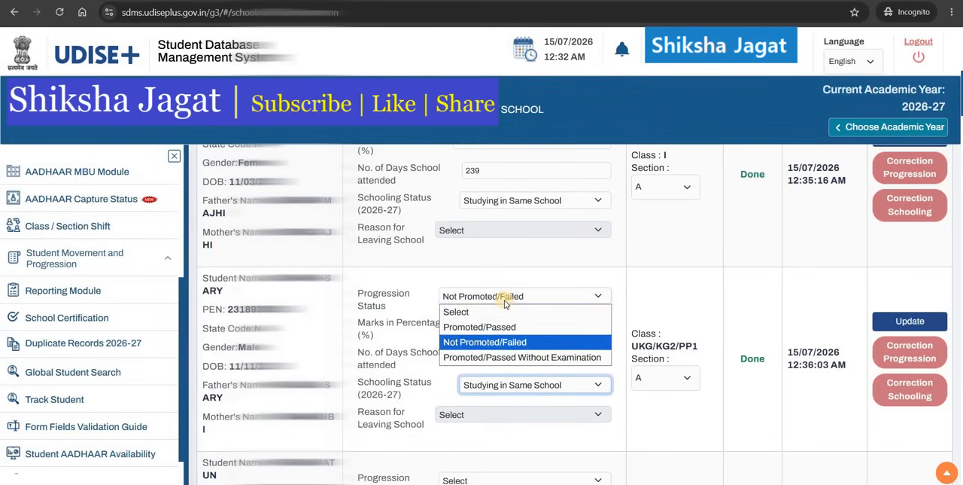
left_click(509, 358)
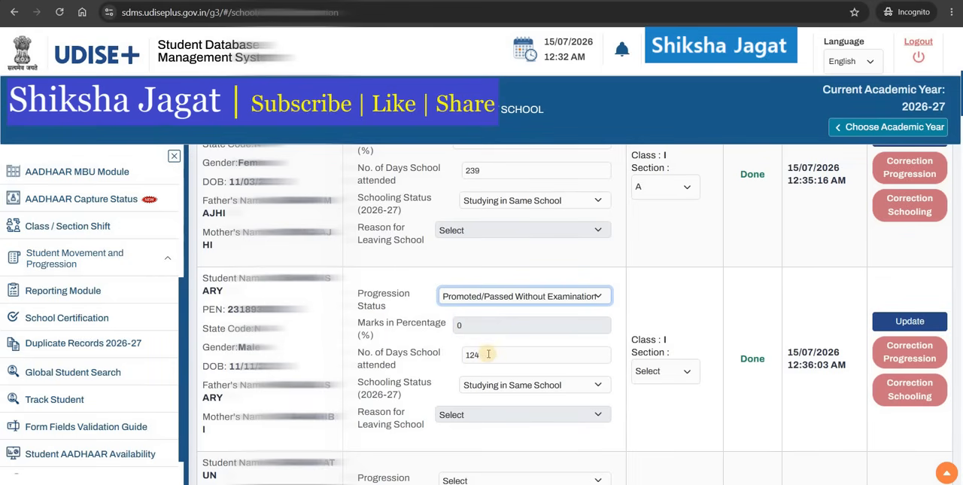
left_click(648, 371)
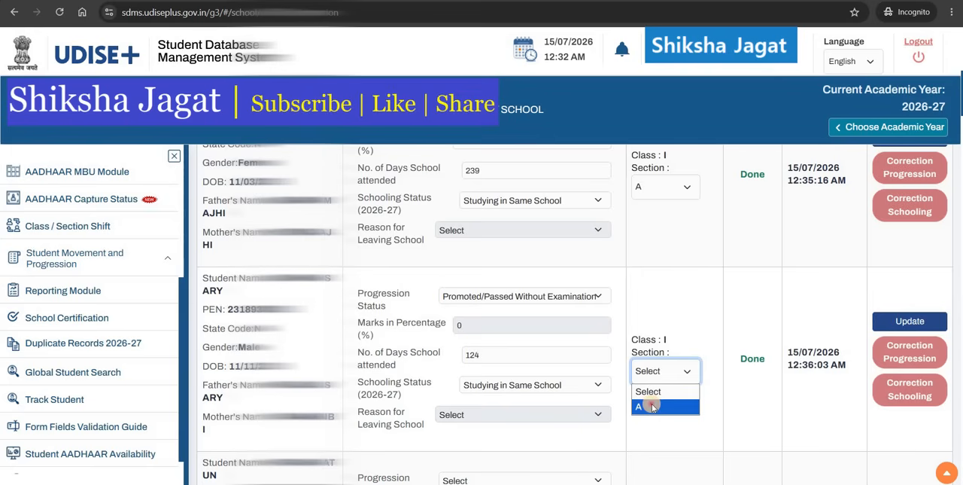
left_click(652, 405)
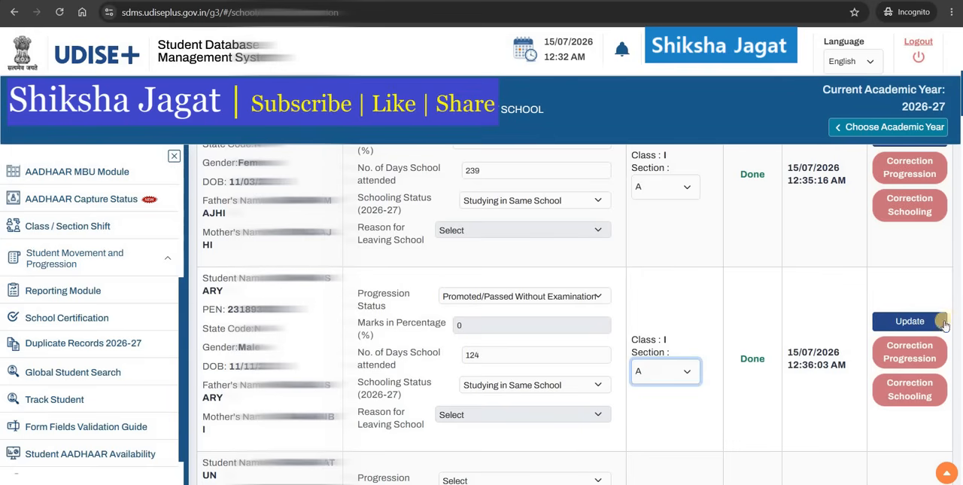
left_click(920, 321)
left_click(920, 322)
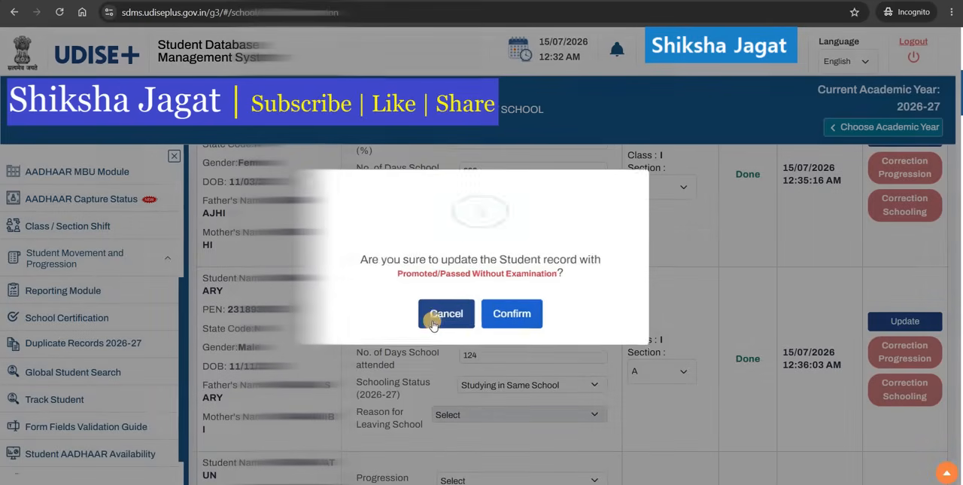
left_click(507, 316)
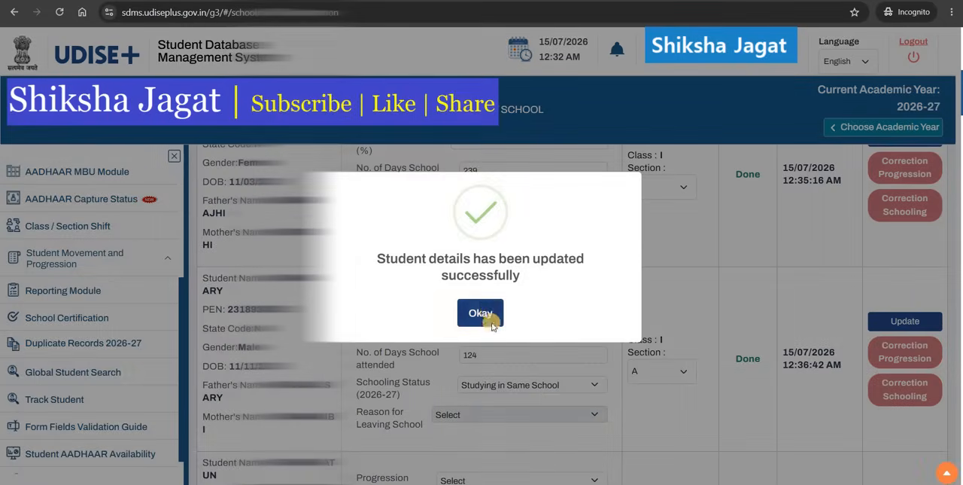
left_click(486, 311)
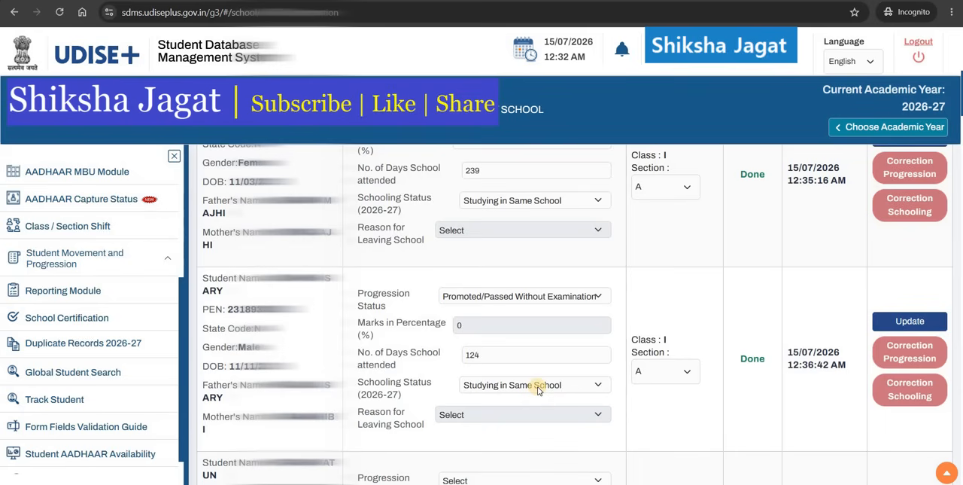
Step: Set the second student's progression status to Promoted/Passed and schooling status to Left School with TC/without TC
left_click(538, 301)
left_click(491, 326)
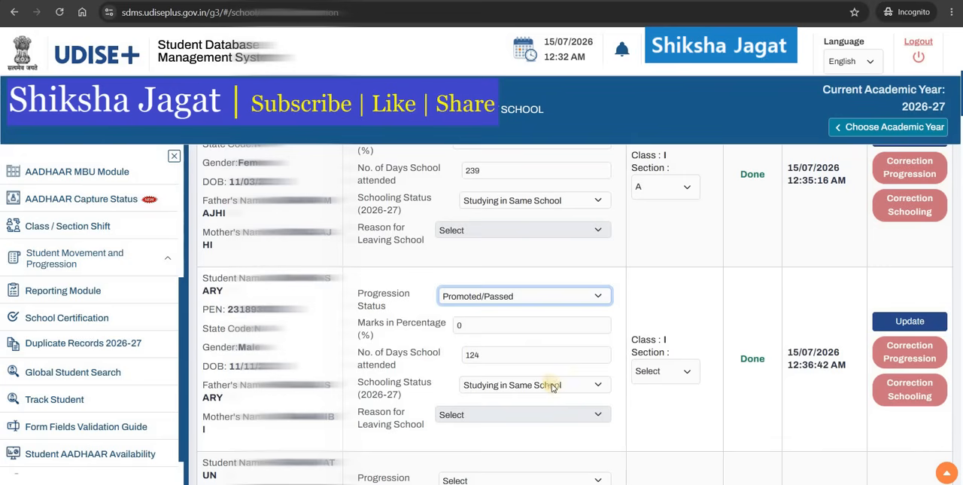
left_click(552, 384)
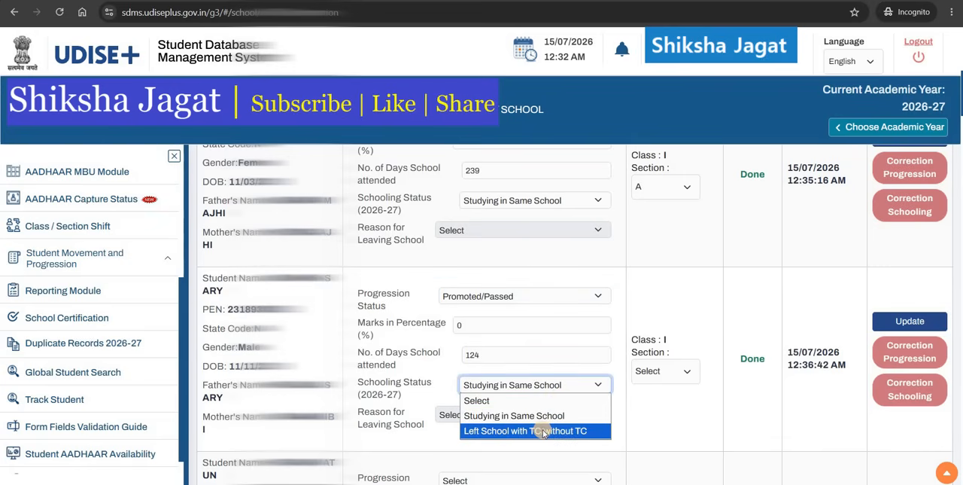
left_click(542, 429)
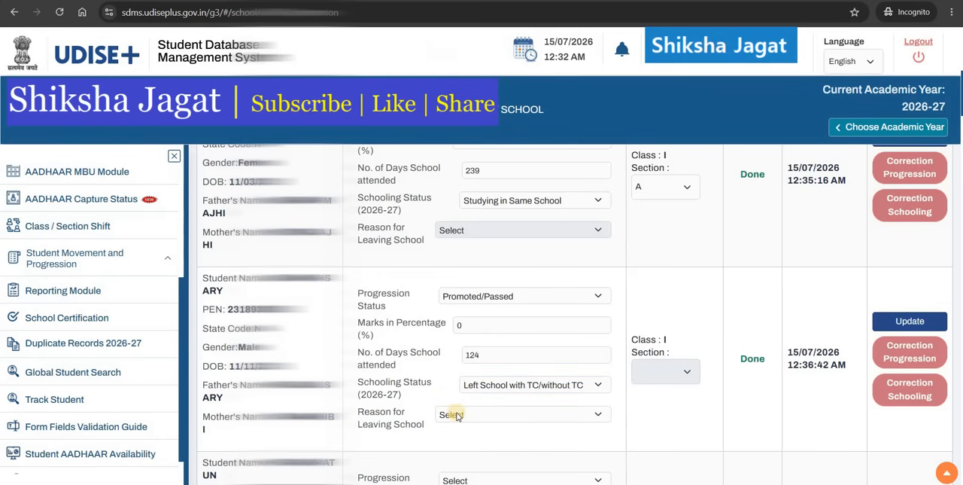
Step: Choose Family Relocation / Transfer as the reason for leaving school and update the second student's record
left_click(456, 415)
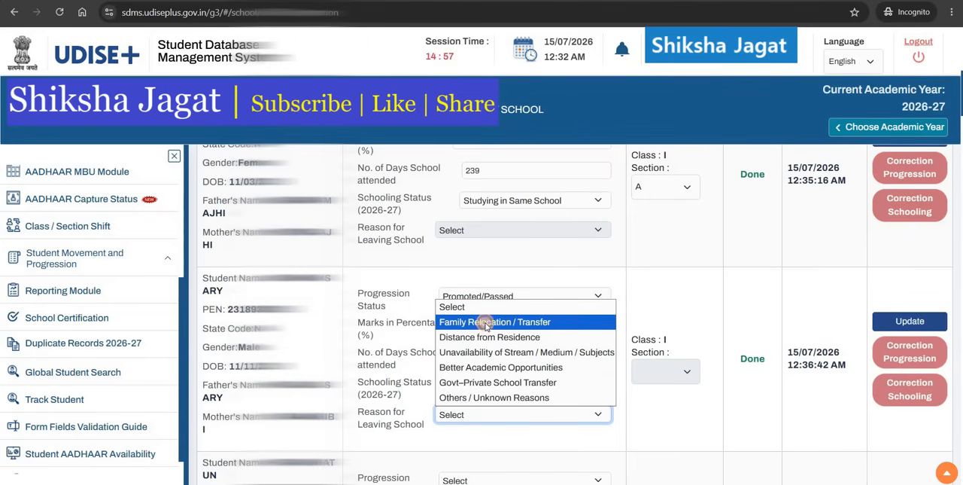
left_click(486, 324)
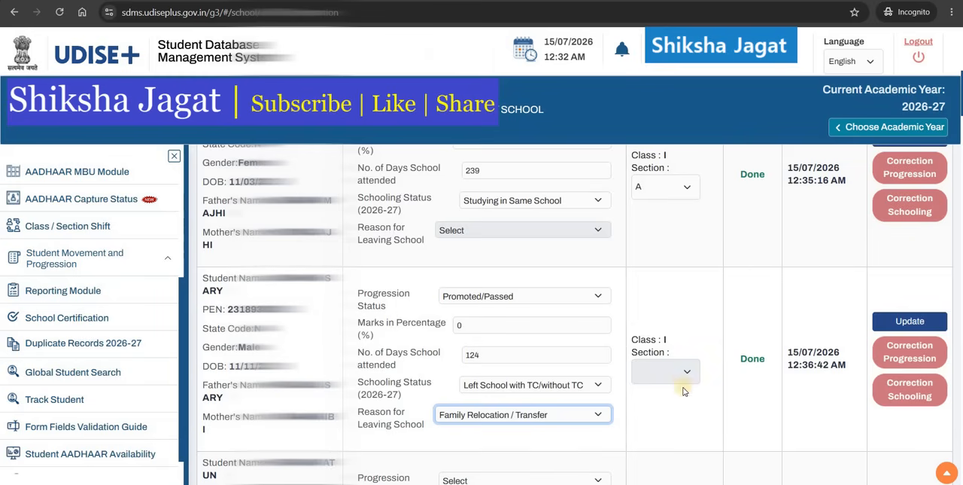
left_click(901, 322)
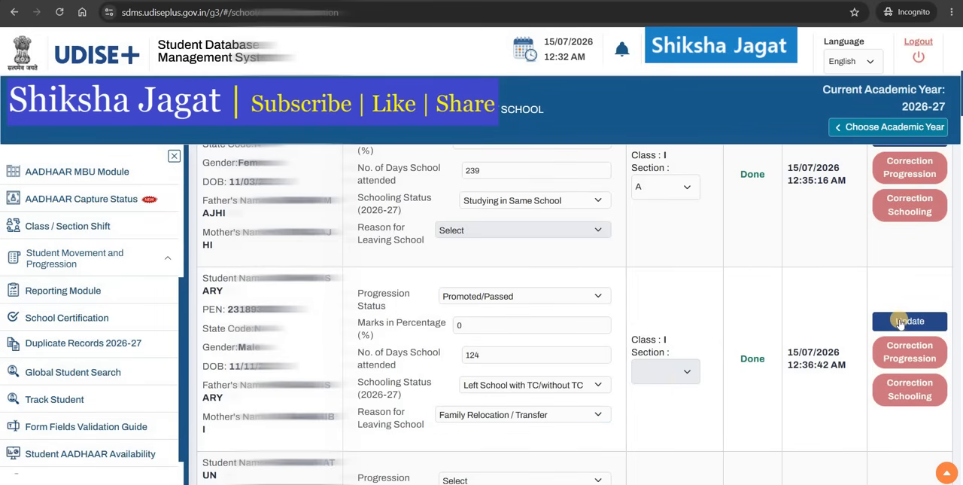
left_click(901, 321)
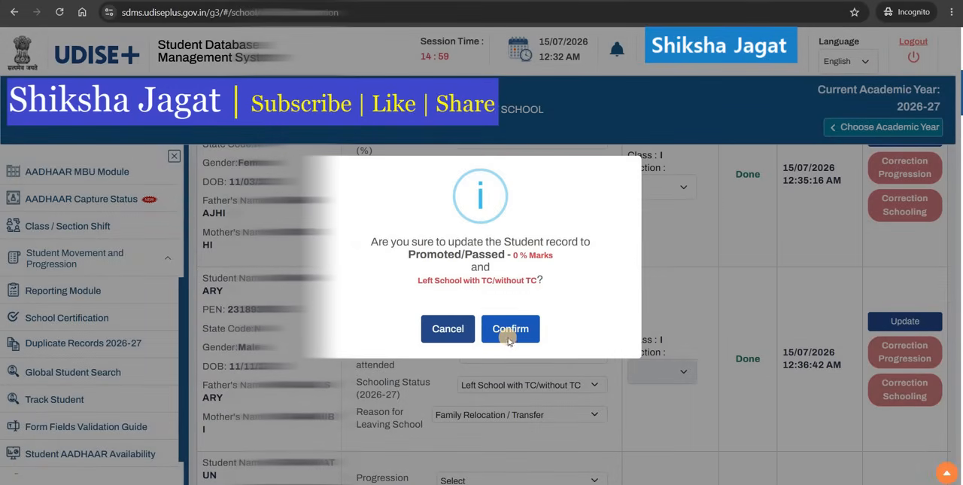
left_click(508, 338)
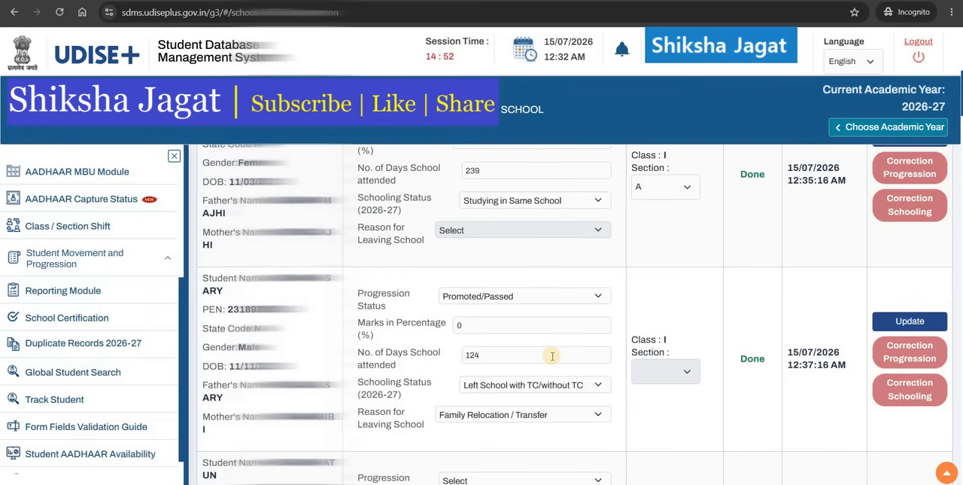
scroll(552, 356, "down", 5)
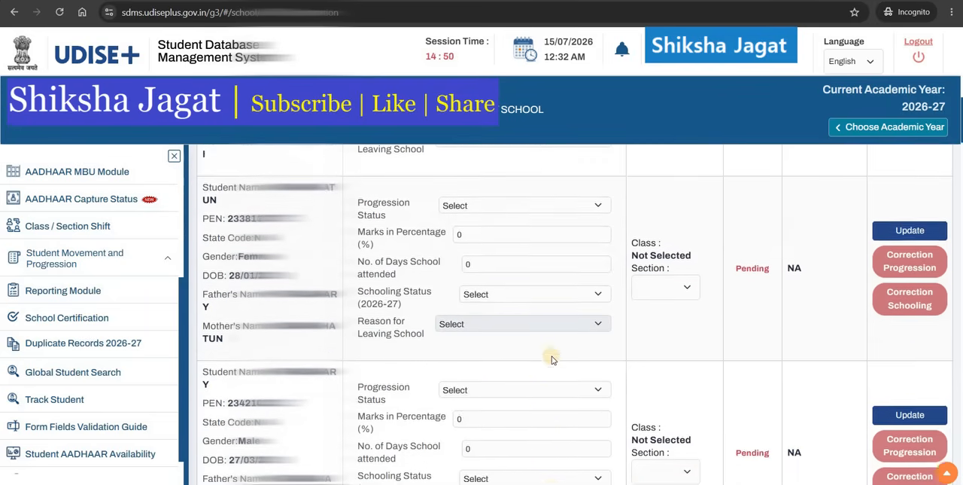
scroll(553, 360, "down", 2)
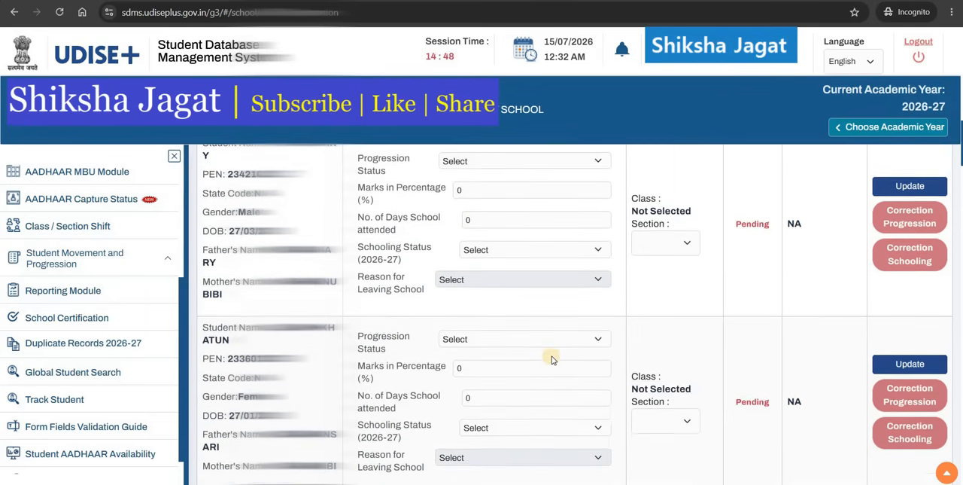
scroll(553, 359, "down", 4)
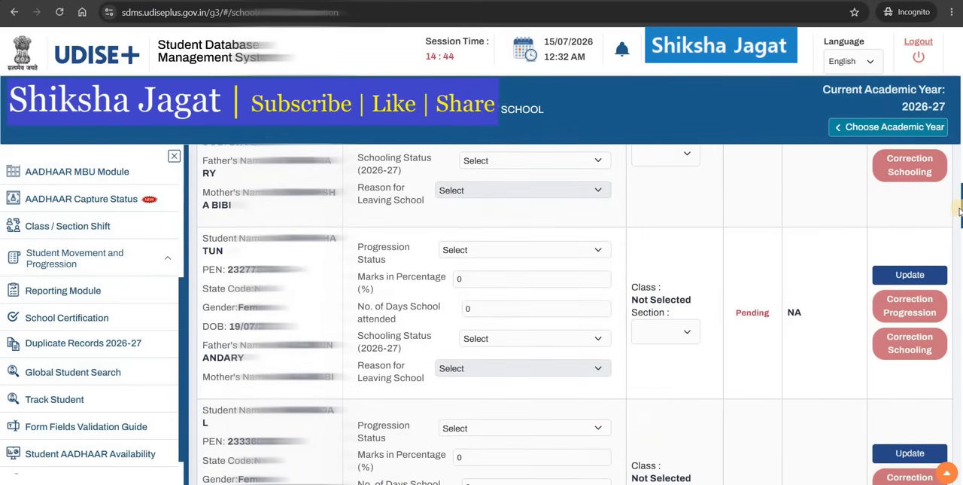
left_click_drag(959, 213, 960, 465)
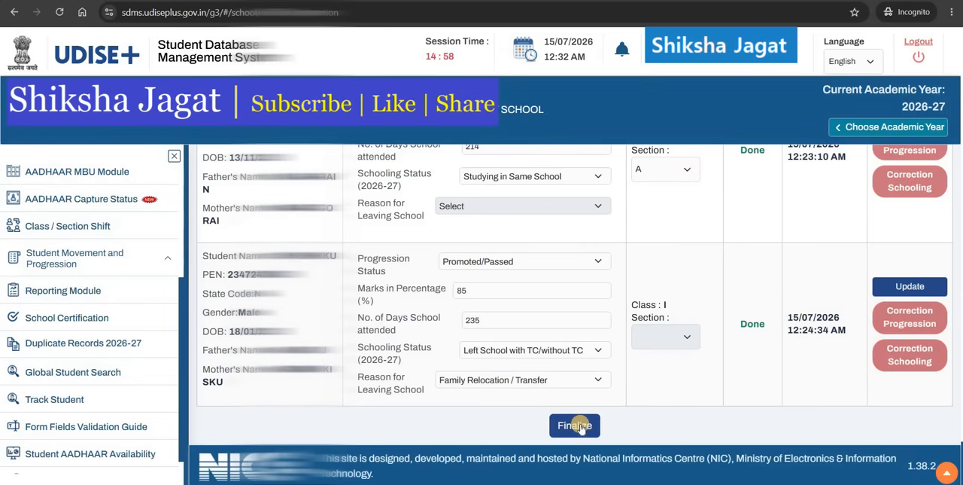
Step: Review the UKG/KG2/PP1 section A student progression list via the section-wise progression summary
scroll(465, 345, "up", 2)
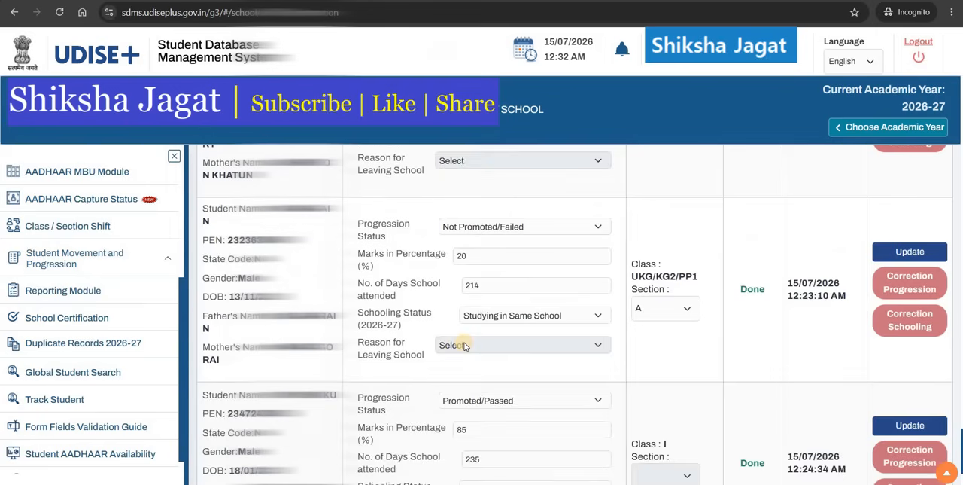
scroll(465, 345, "up", 2)
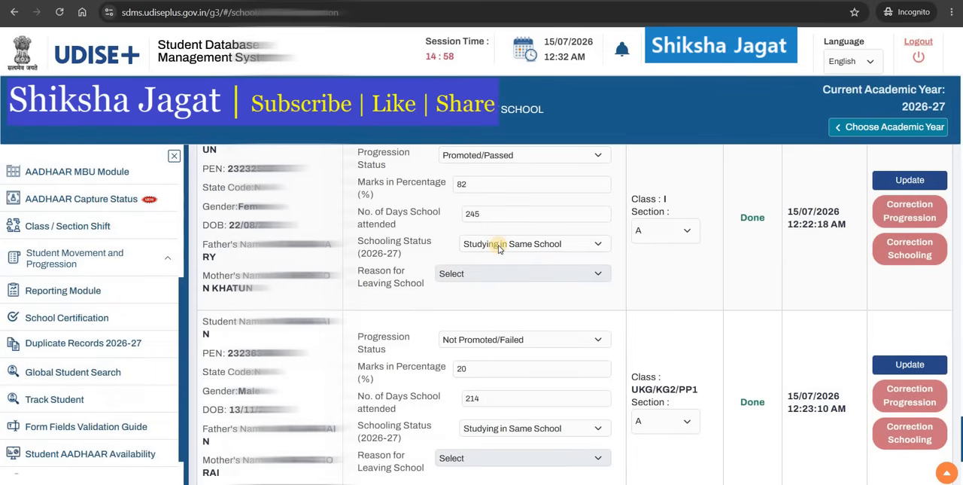
left_click(170, 255)
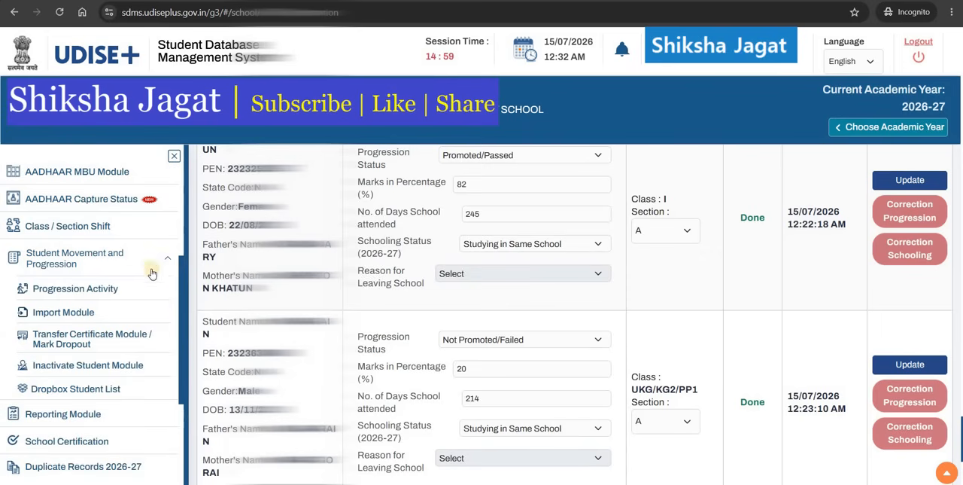
left_click(109, 290)
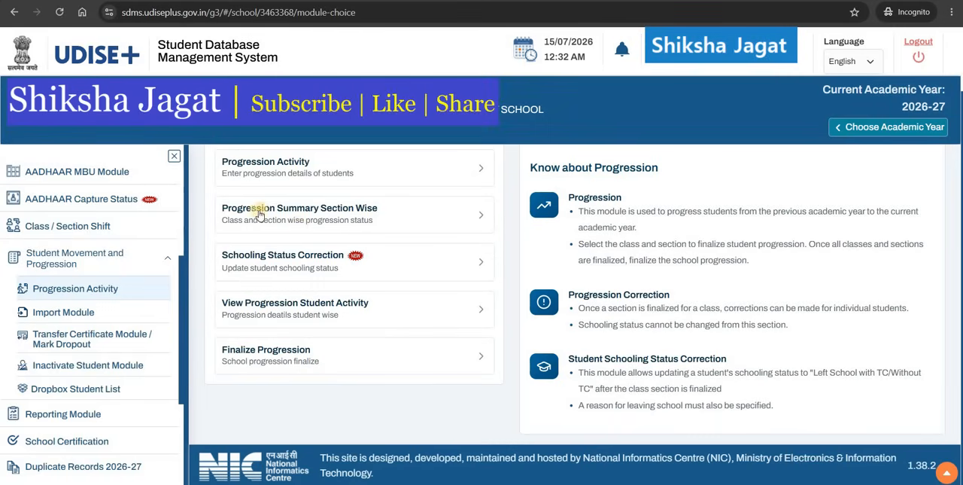
left_click(388, 217)
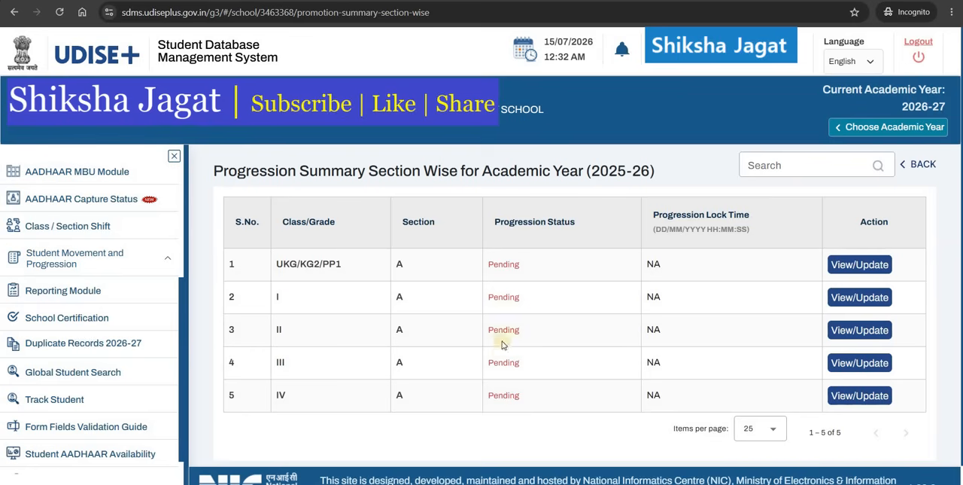
left_click(855, 265)
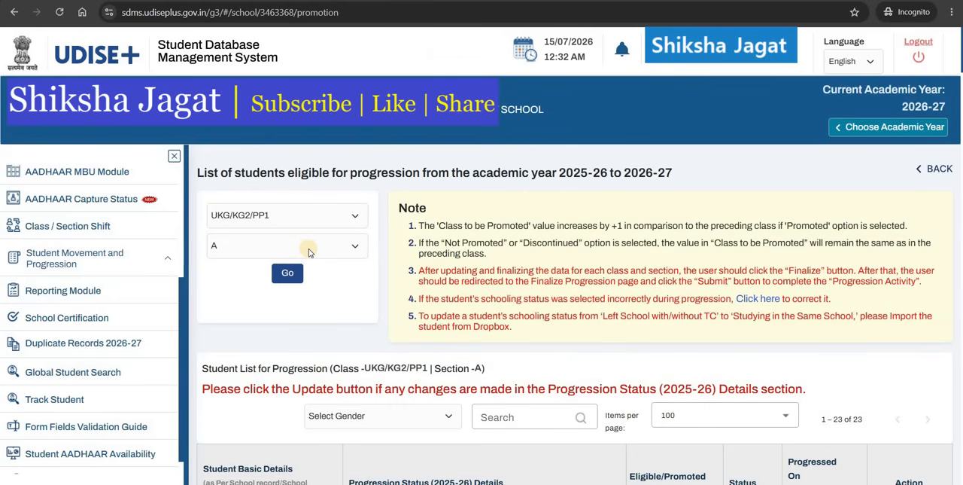
scroll(309, 253, "down", 4)
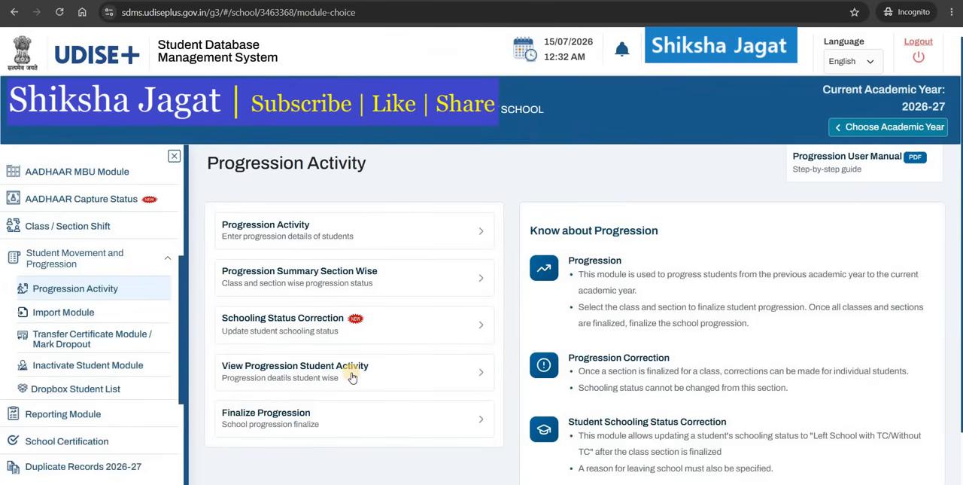
Step: Open the student-wise progression activity list, sort it by progression details, and scroll through the students
left_click(352, 373)
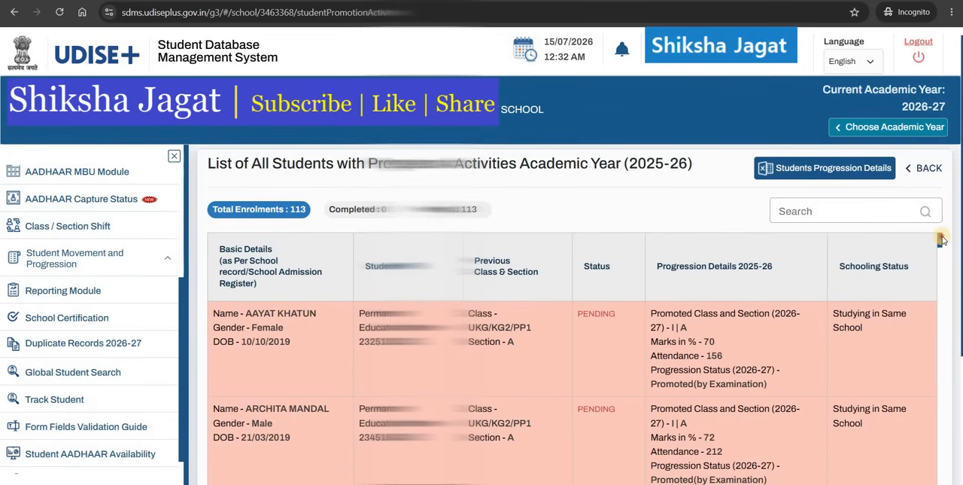
left_click_drag(940, 239, 820, 262)
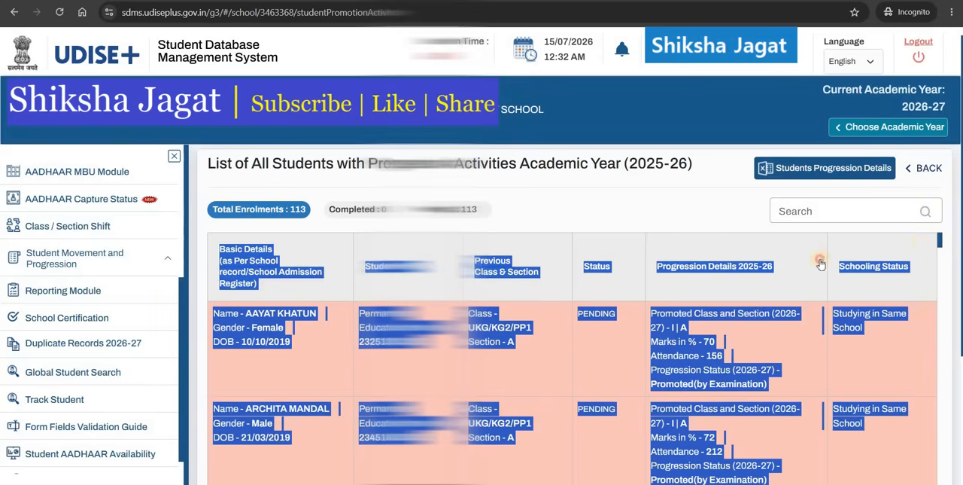
left_click(820, 264)
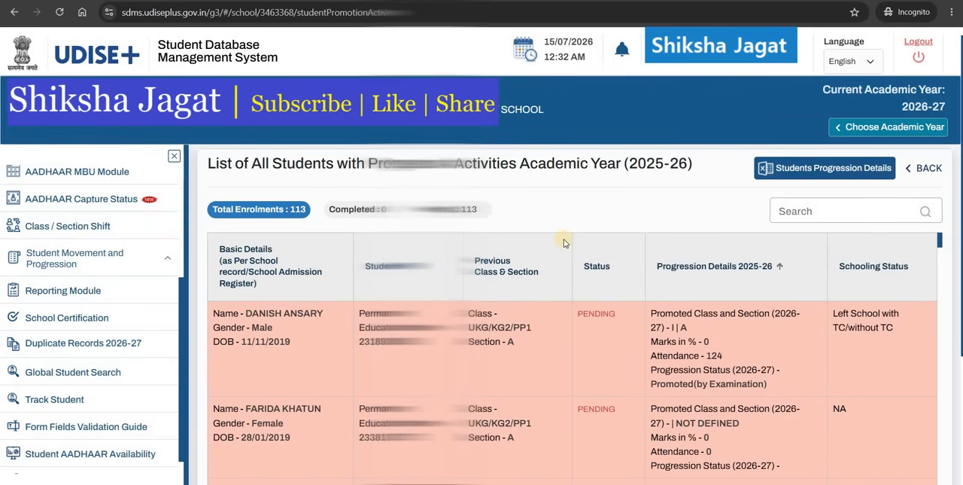
scroll(597, 318, "down", 1)
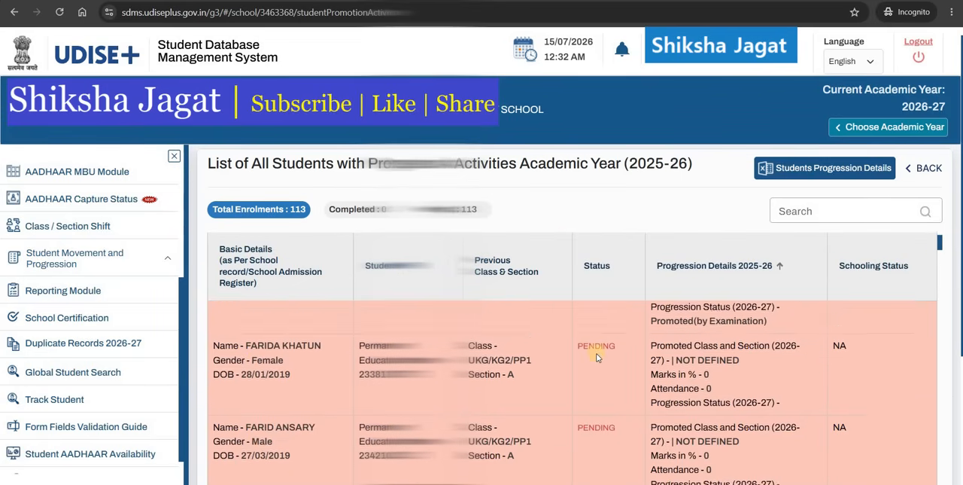
scroll(598, 358, "down", 1)
scroll(596, 357, "down", 7)
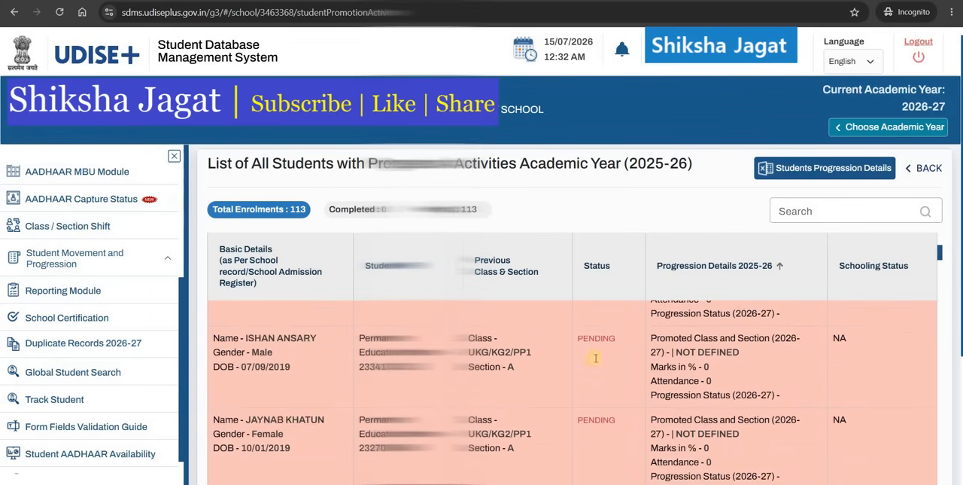
scroll(594, 362, "down", 2)
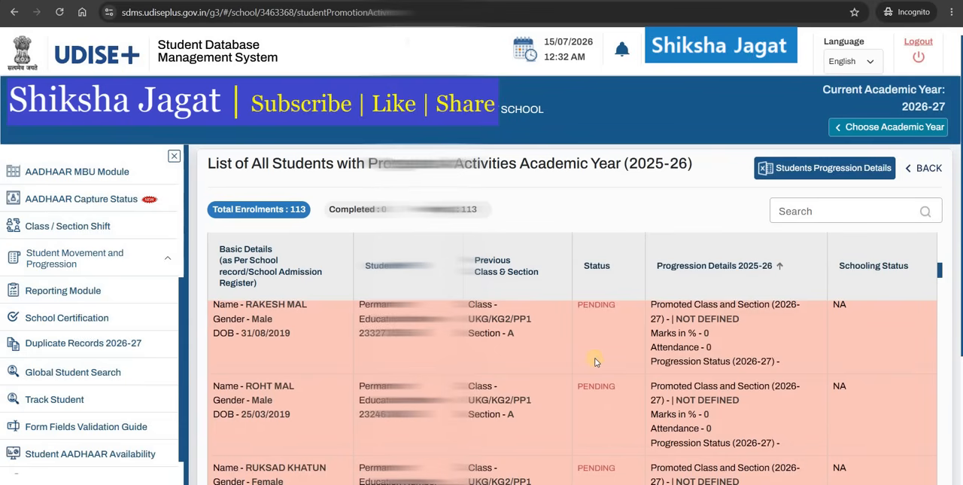
scroll(595, 362, "down", 5)
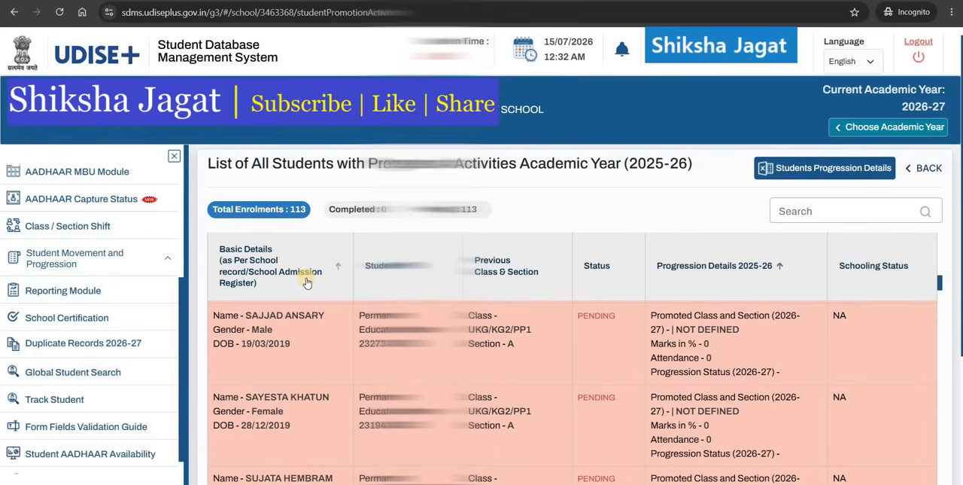
Step: Check the section-wise progression summary for all classes from UKG/KG2/PP1 to IV
left_click(134, 261)
left_click(107, 292)
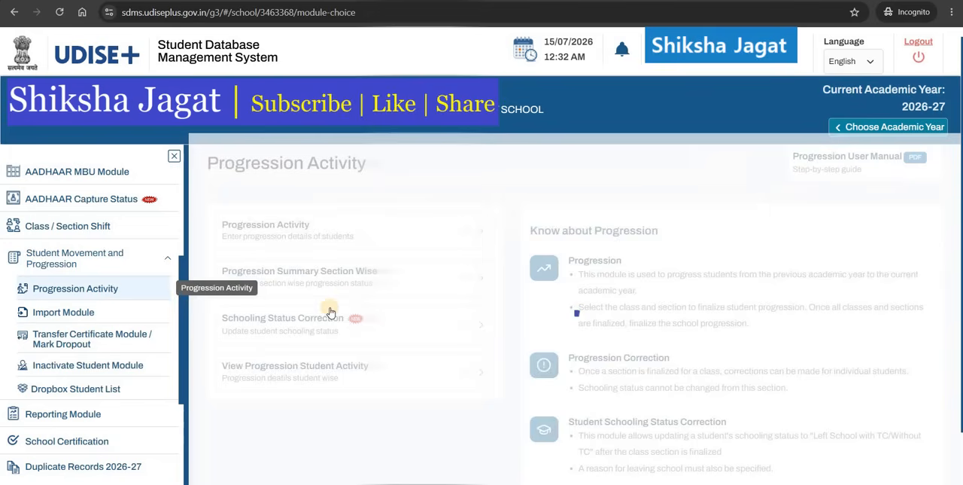
left_click(371, 371)
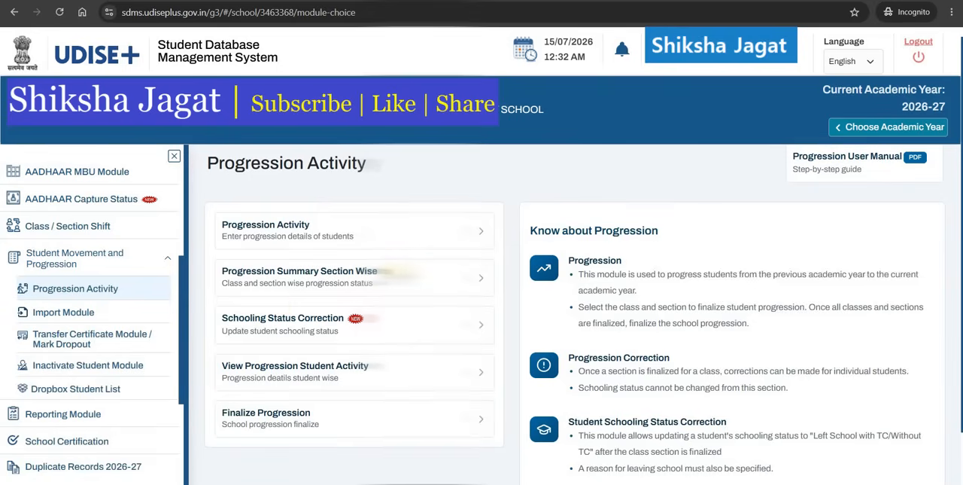
left_click(430, 281)
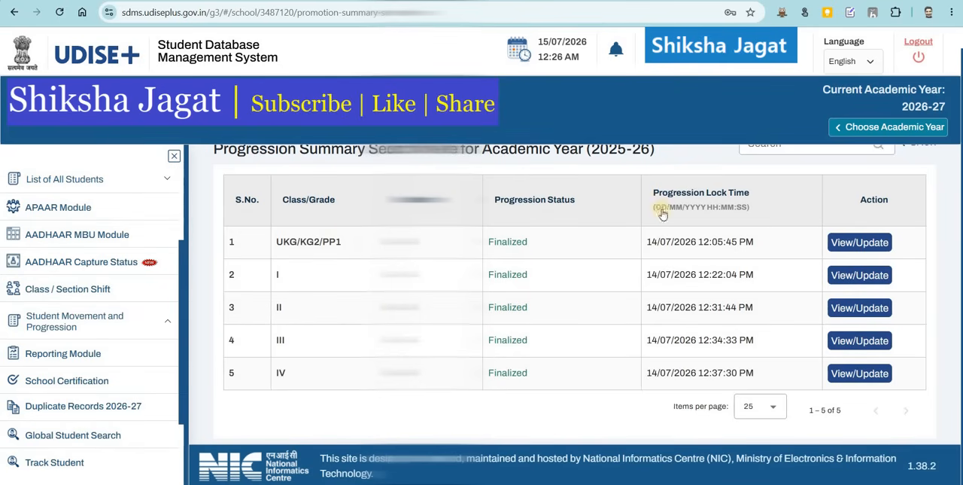
left_click(846, 244)
scroll(653, 426, "down", 2)
scroll(497, 351, "down", 3)
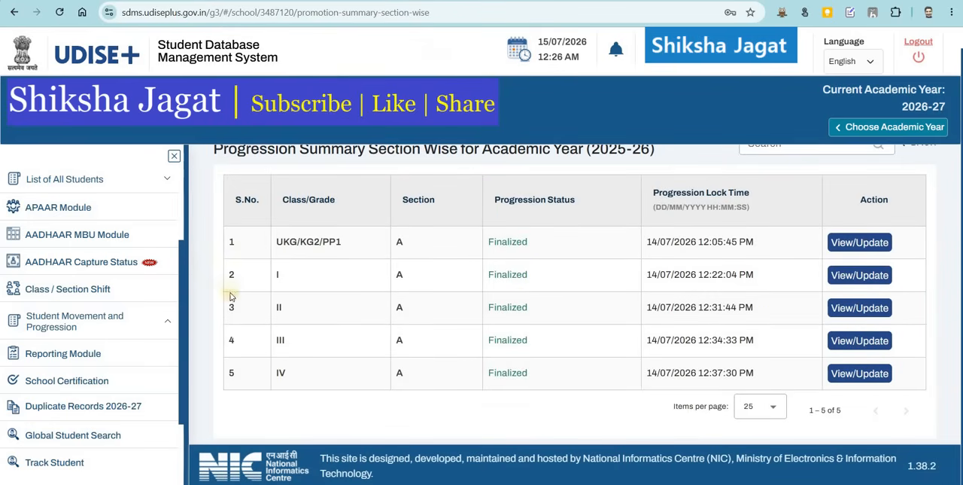
Step: Finalize the school's progression for academic year 2025-26, declaring the data free from errors and inconsistencies
left_click(144, 325)
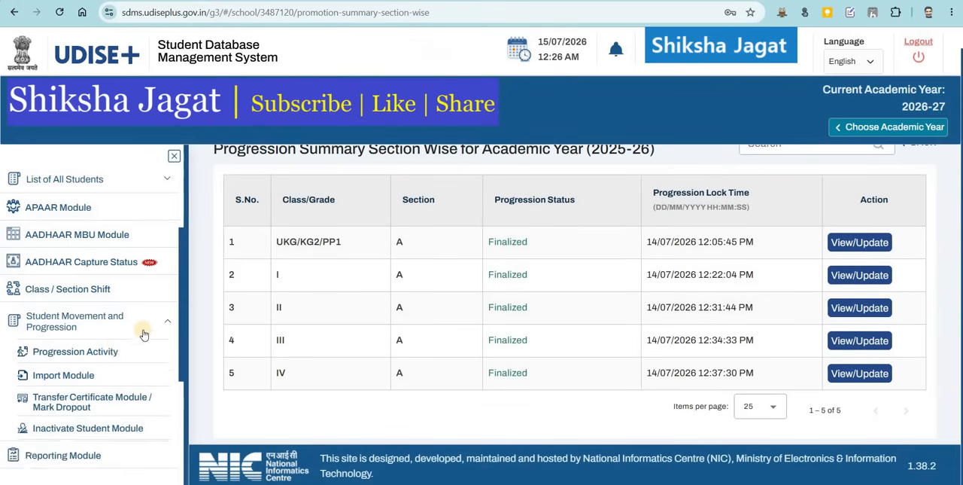
left_click(112, 351)
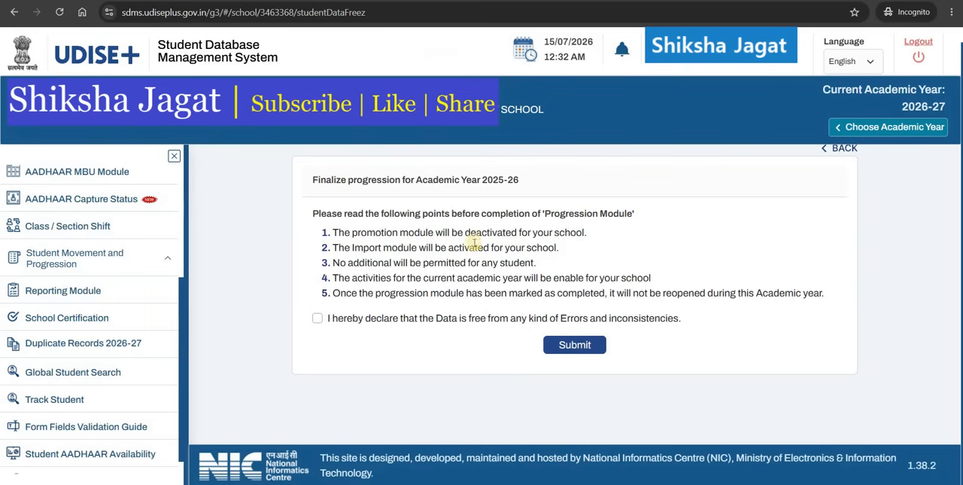
left_click(317, 317)
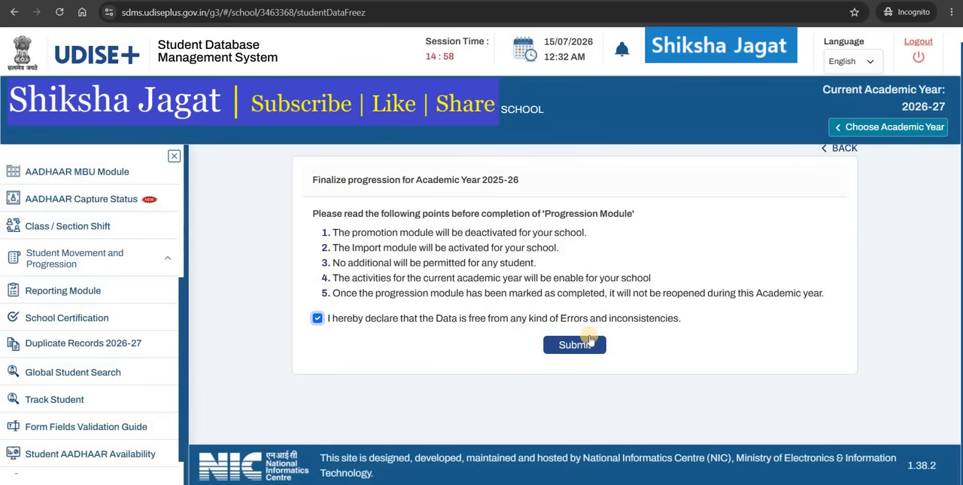
left_click(136, 260)
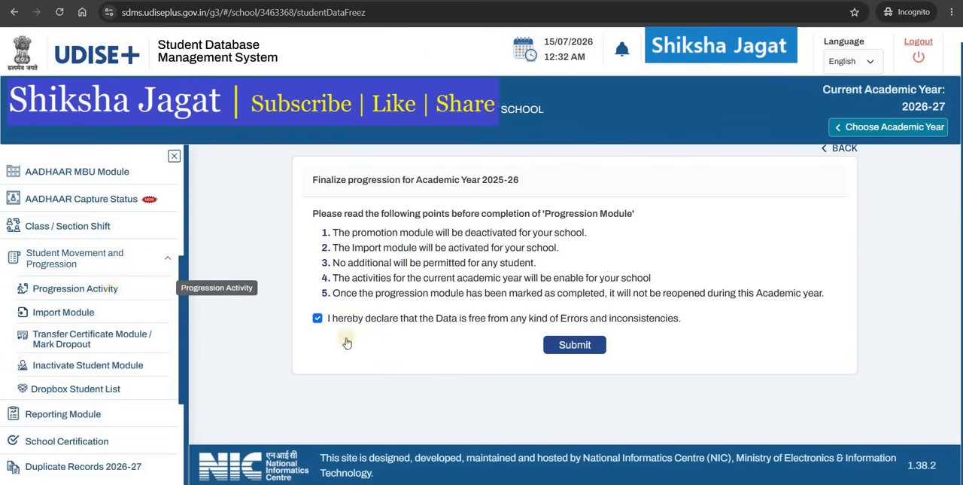
left_click(111, 288)
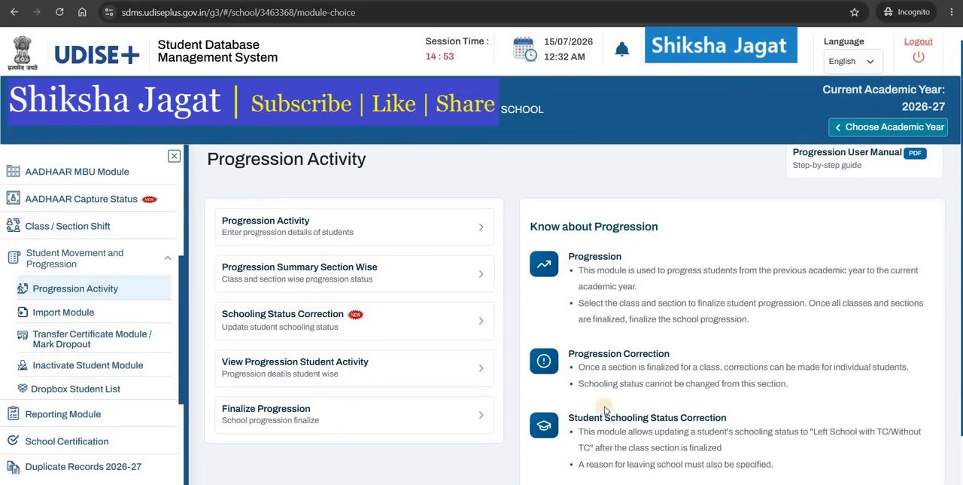
left_click(429, 419)
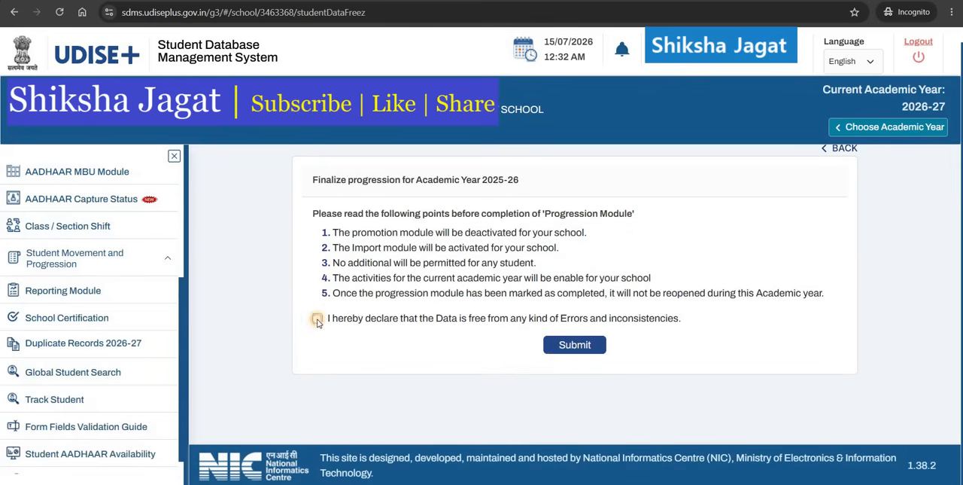
left_click(316, 319)
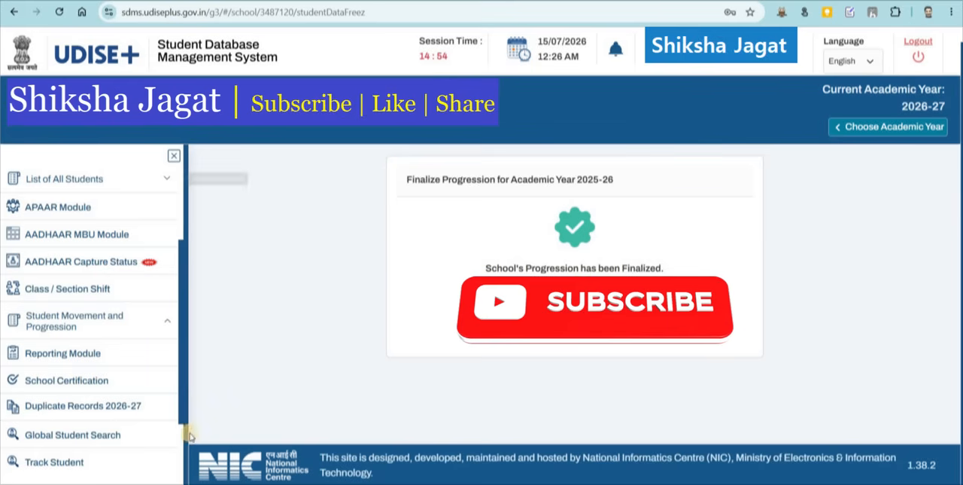
Step: Open the school dashboard and view the enrolment details of class I section A for 2026-27
scroll(78, 271, "up", 3)
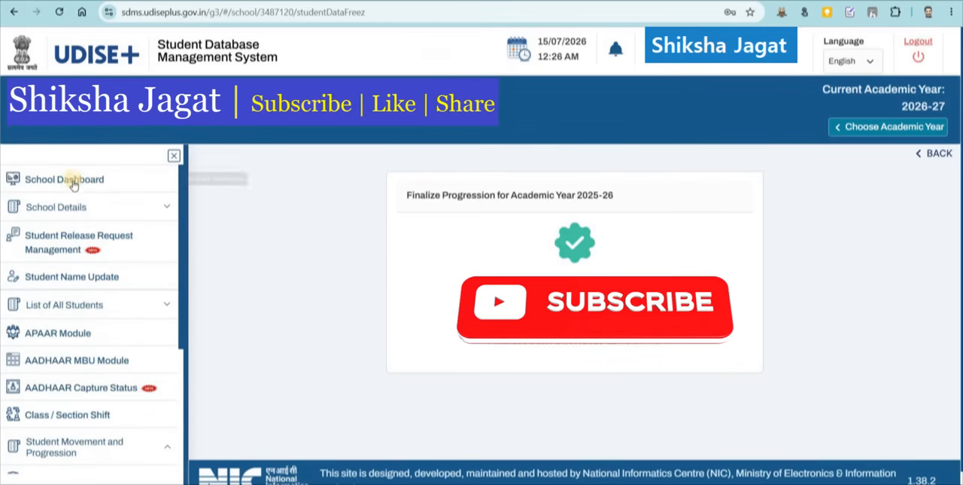
left_click(73, 181)
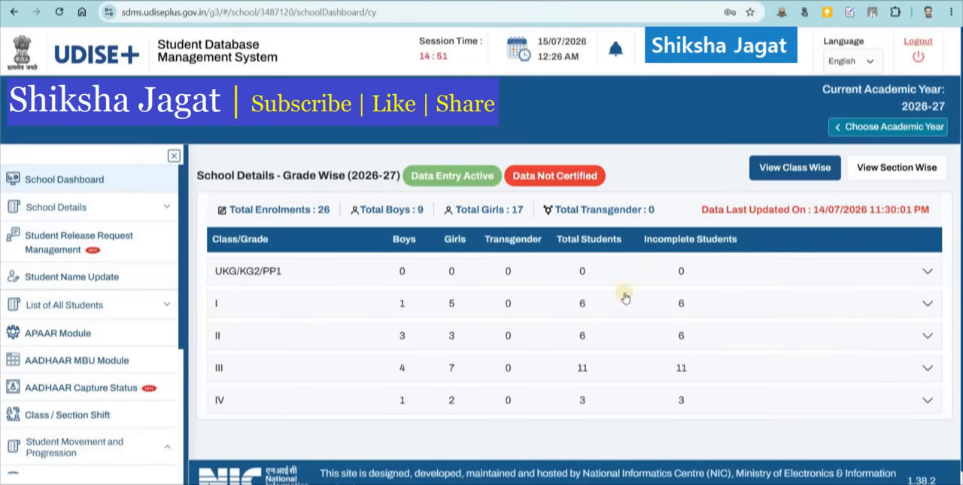
left_click(928, 305)
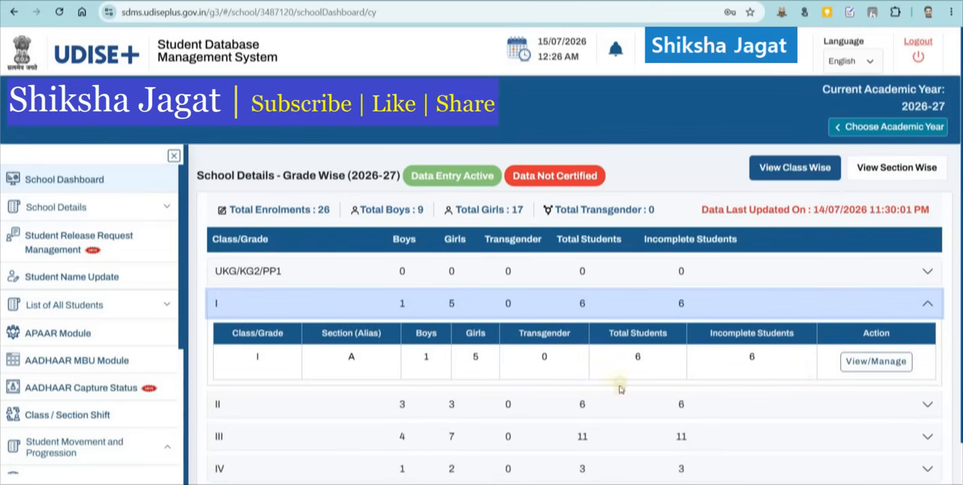
left_click(866, 362)
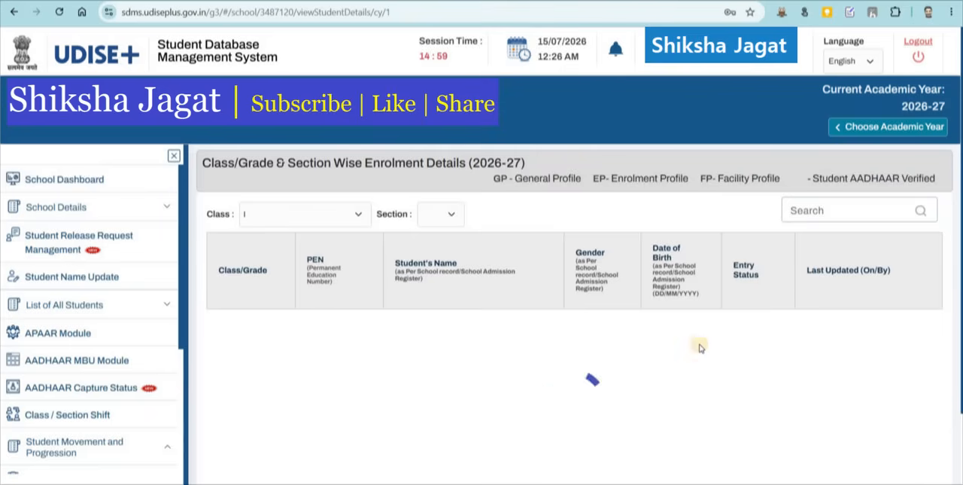